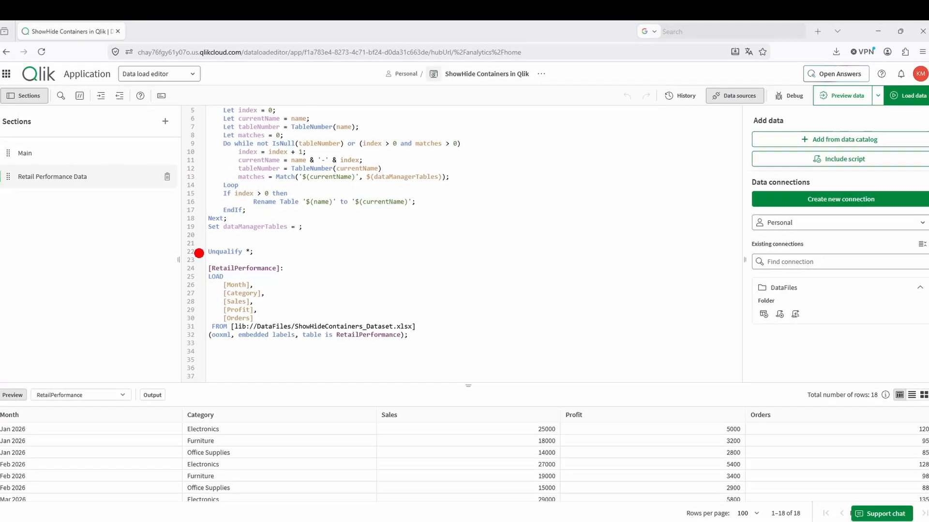
mouse_move(197, 257)
left_mouse_down()
mouse_move(314, 298)
mouse_move(428, 359)
left_mouse_up()
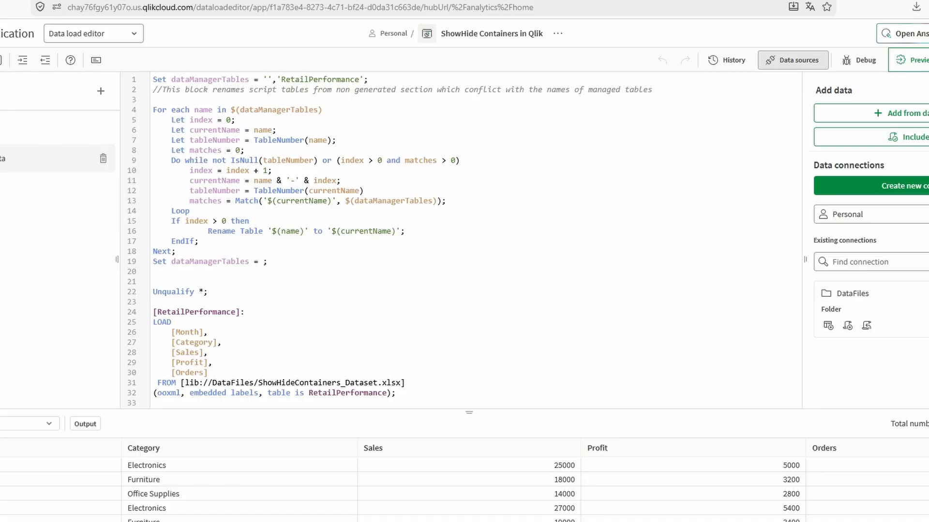
- Go from the data load editor to the Retail Performance Dashboard sheet and put it in edit mode
left_click(123, 35)
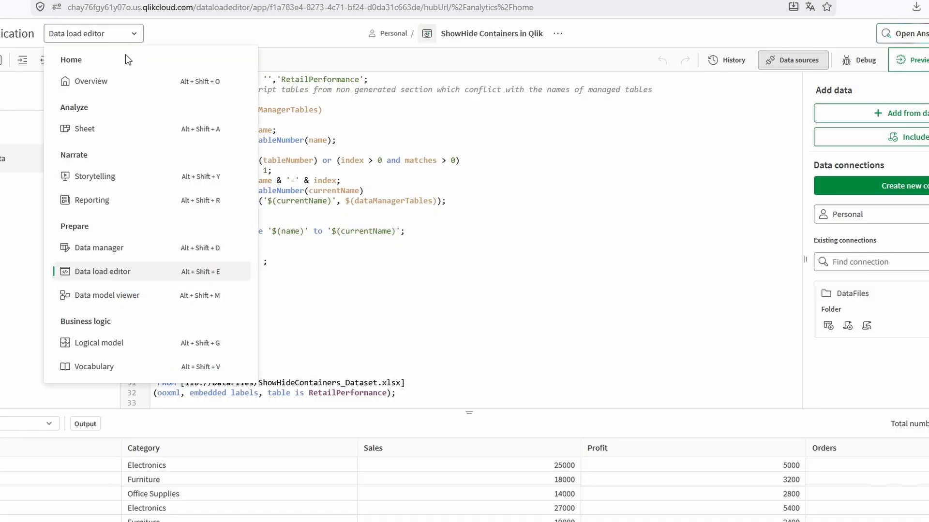
left_click(99, 132)
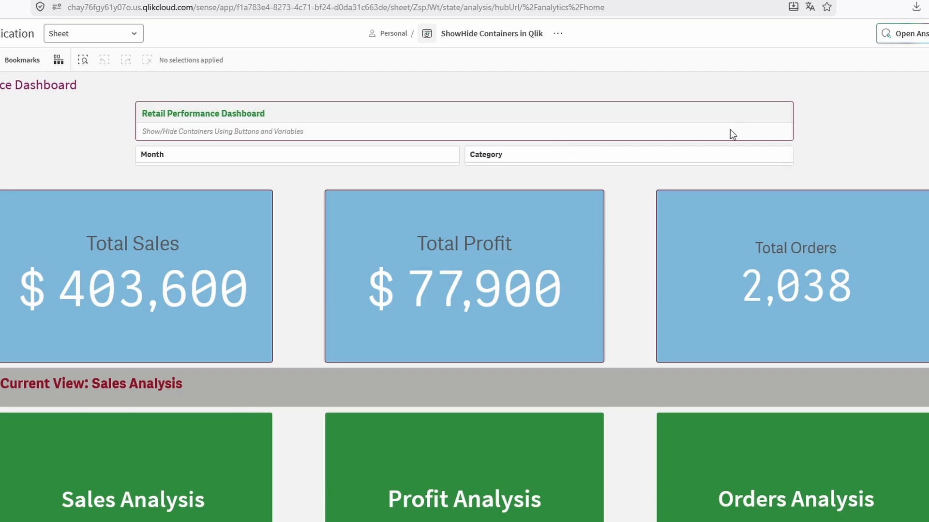
left_click(928, 60)
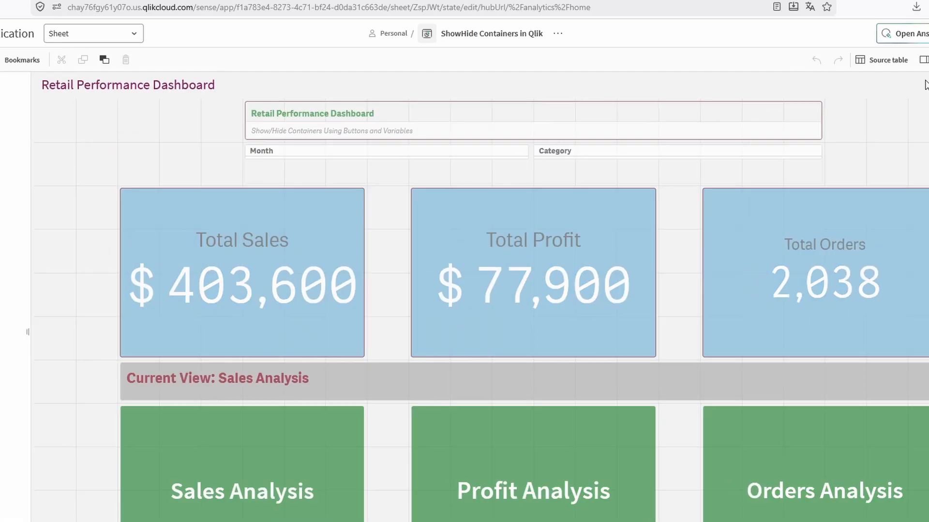
- Examine the definition and value of vContainer in the app's variables list, and return the sheet to analysis mode
left_click(1, 521)
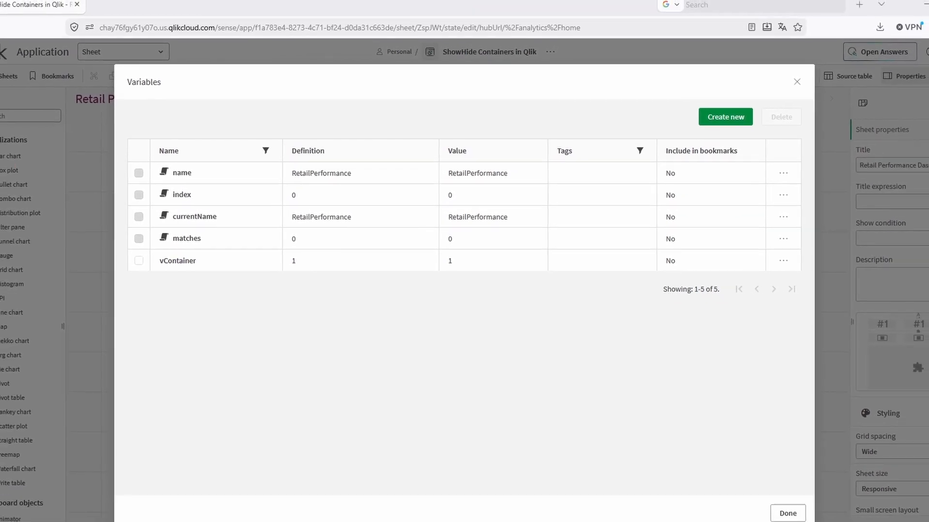
mouse_move(142, 241)
left_mouse_down()
mouse_move(166, 281)
mouse_move(543, 296)
left_mouse_up()
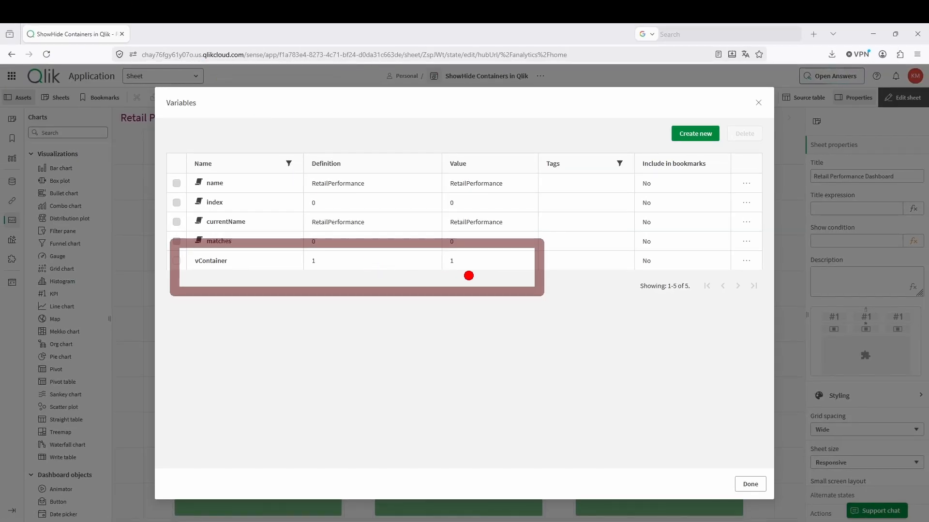
mouse_move(469, 258)
left_mouse_down()
mouse_move(418, 239)
mouse_move(463, 285)
mouse_move(480, 282)
mouse_move(472, 266)
left_mouse_up()
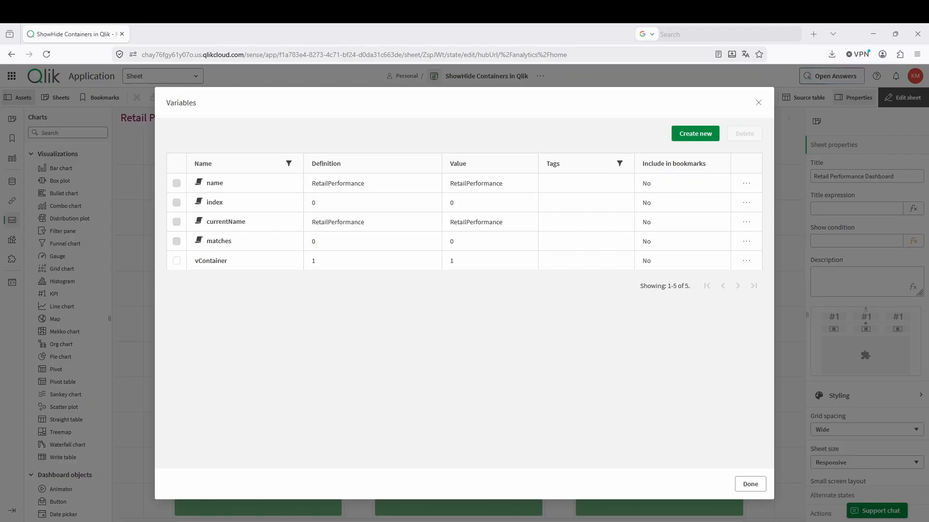
left_click(750, 485)
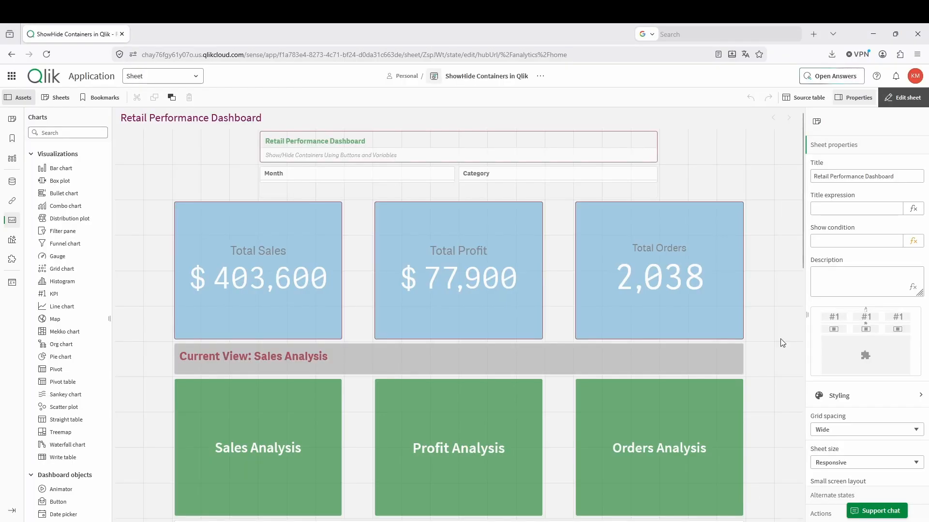
left_click(902, 97)
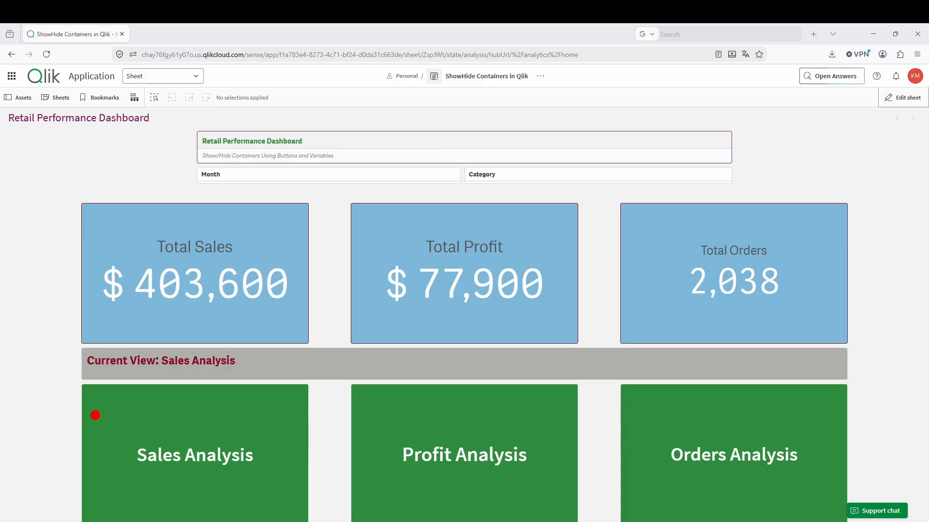
mouse_move(96, 415)
left_mouse_down()
mouse_move(87, 428)
mouse_move(108, 481)
mouse_move(271, 500)
mouse_move(184, 402)
mouse_move(80, 421)
left_mouse_up()
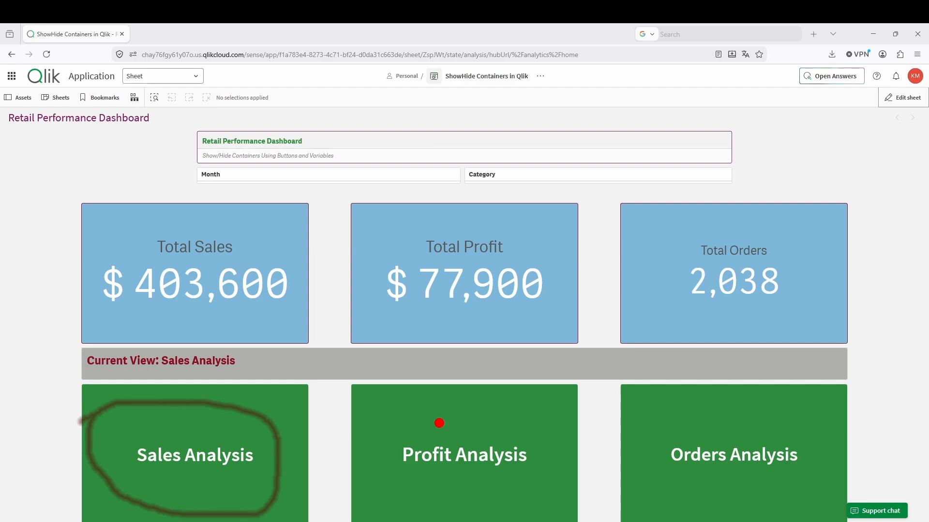
mouse_move(451, 410)
left_mouse_down()
mouse_move(373, 429)
mouse_move(429, 480)
mouse_move(552, 452)
mouse_move(425, 408)
left_mouse_up()
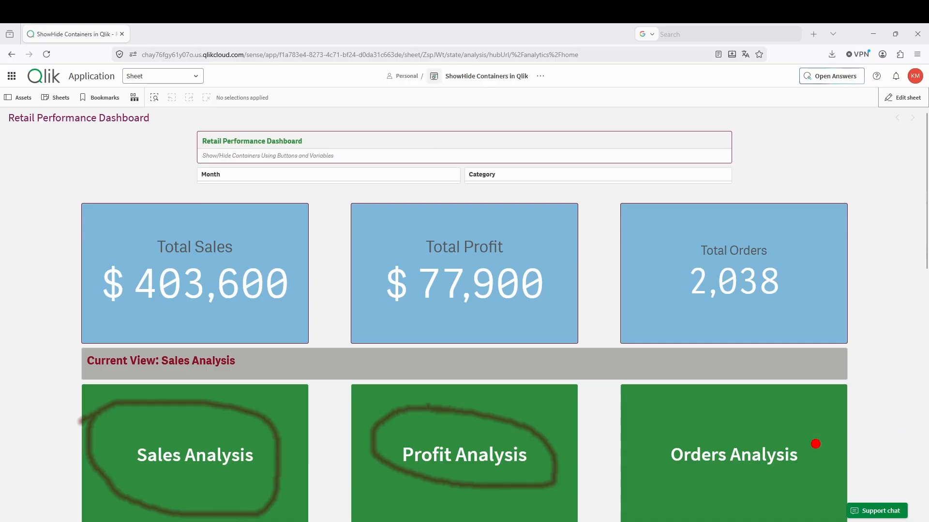
mouse_move(816, 443)
left_mouse_down()
mouse_move(707, 433)
mouse_move(664, 466)
mouse_move(800, 485)
mouse_move(817, 443)
left_mouse_up()
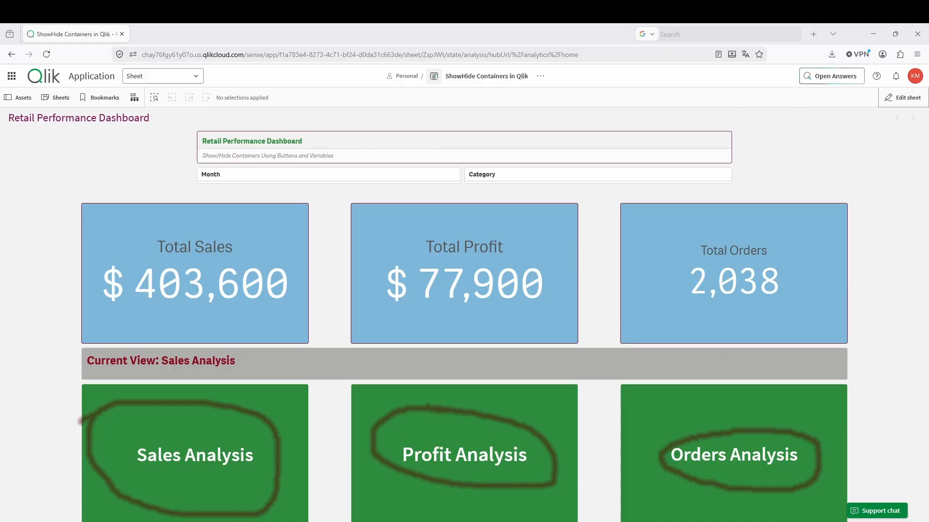
key("Escape")
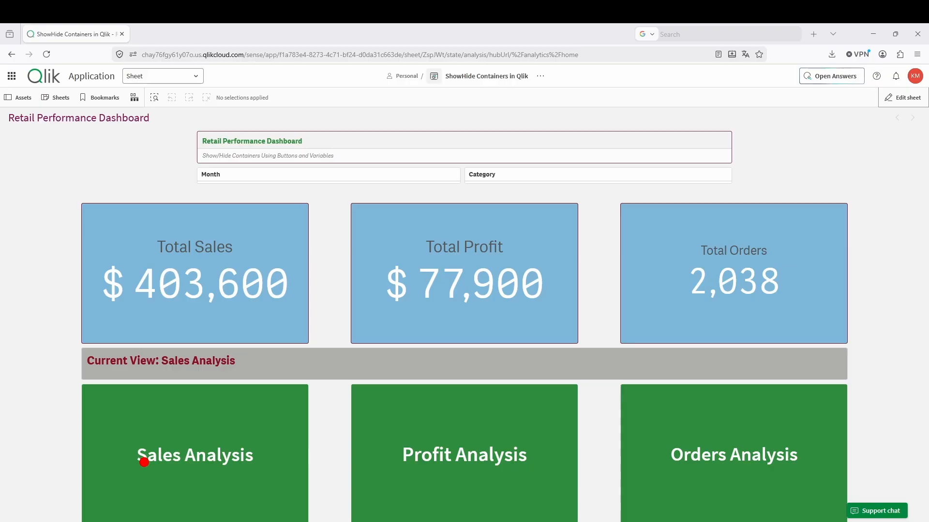
mouse_move(153, 436)
left_mouse_down()
mouse_move(178, 405)
mouse_move(192, 461)
mouse_move(166, 467)
mouse_move(217, 461)
left_mouse_up()
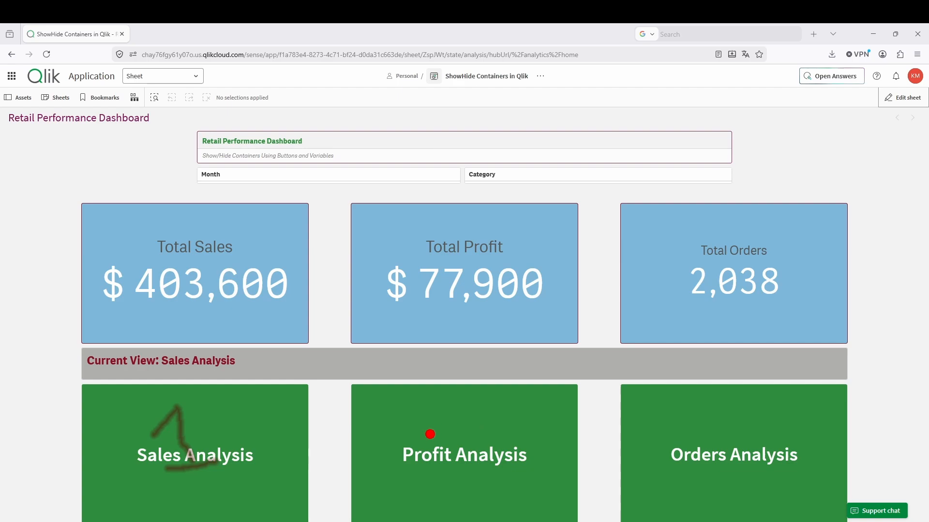
mouse_move(428, 436)
left_mouse_down()
mouse_move(469, 405)
mouse_move(440, 472)
mouse_move(477, 479)
left_mouse_up()
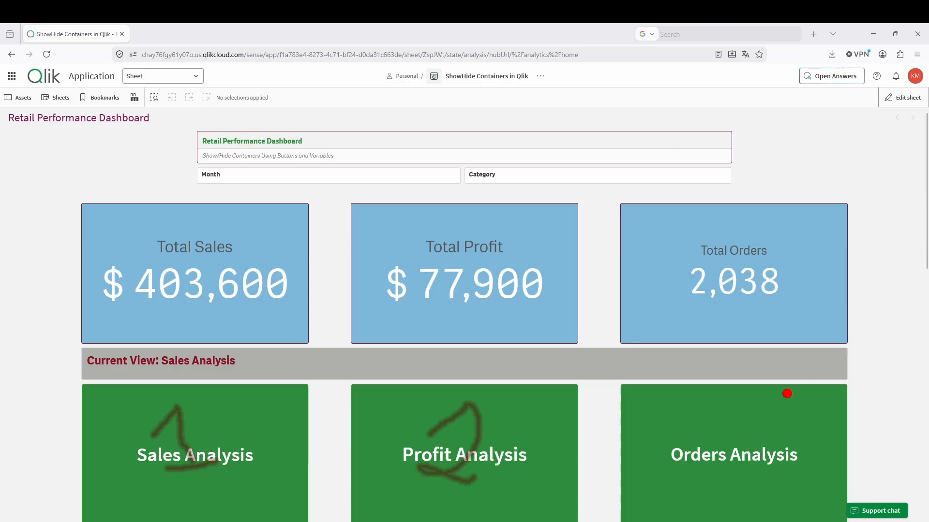
mouse_move(730, 415)
left_mouse_down()
mouse_move(754, 437)
mouse_move(750, 474)
mouse_move(711, 476)
left_mouse_up()
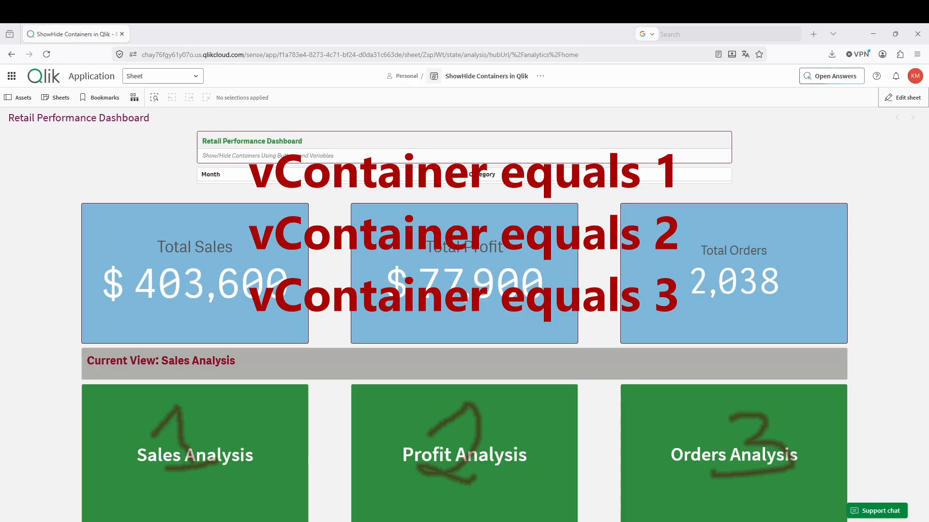
mouse_move(145, 394)
left_mouse_down()
mouse_move(205, 418)
mouse_move(267, 498)
left_mouse_up()
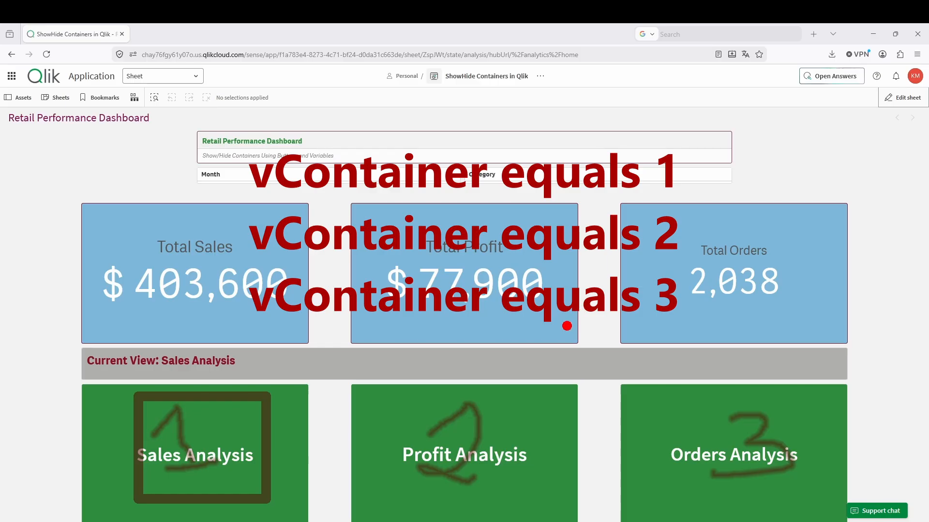
mouse_move(393, 393)
left_mouse_down()
mouse_move(442, 394)
mouse_move(501, 462)
mouse_move(563, 511)
left_mouse_up()
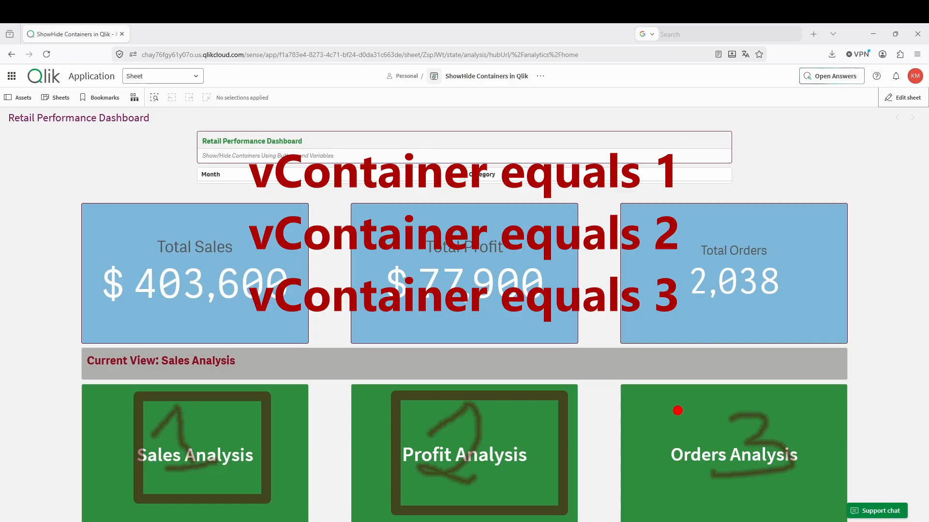
mouse_move(661, 397)
left_mouse_down()
mouse_move(661, 467)
mouse_move(764, 506)
mouse_move(661, 397)
left_mouse_up()
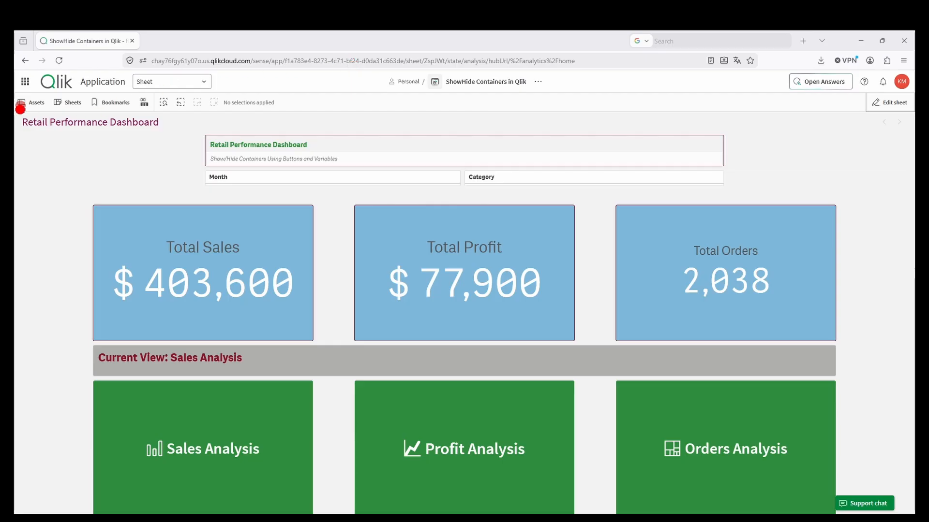
left_click_drag(17, 101, 193, 145)
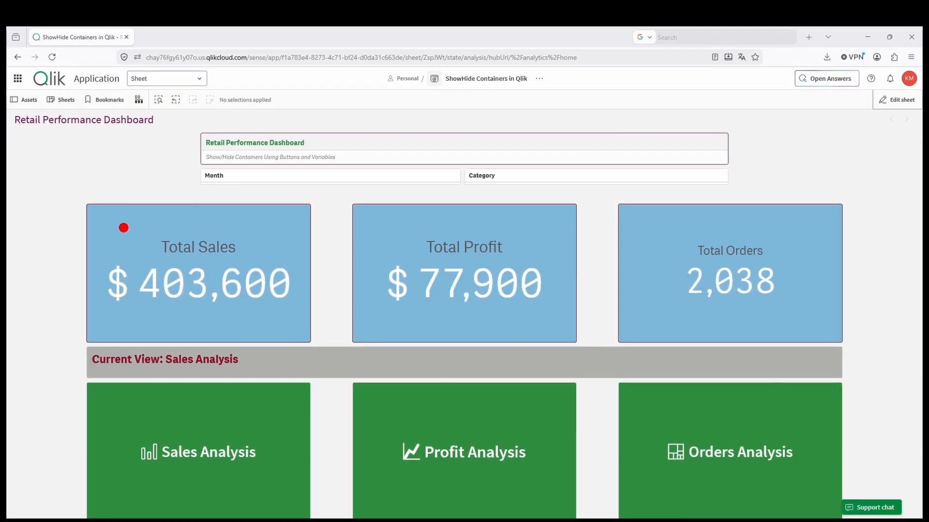
mouse_move(123, 231)
left_mouse_down()
mouse_move(120, 299)
mouse_move(290, 315)
left_mouse_up()
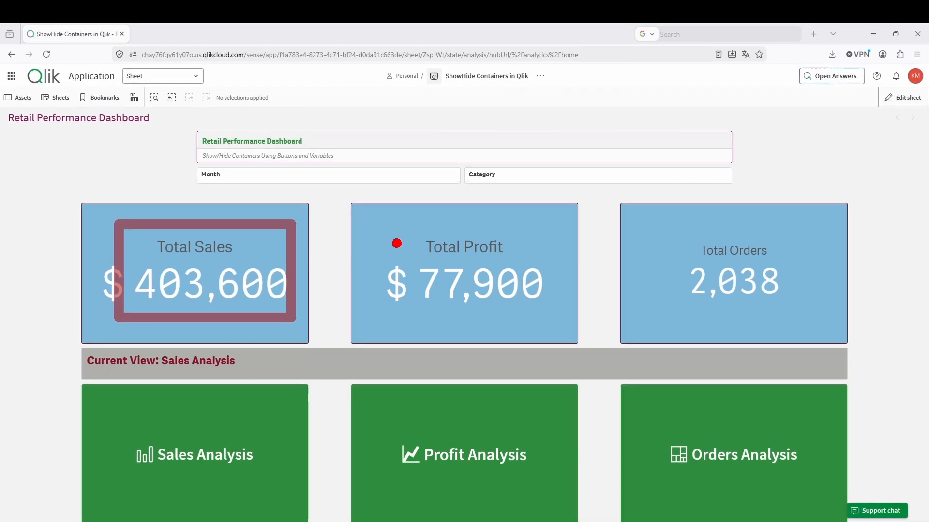
mouse_move(402, 228)
left_mouse_down()
mouse_move(379, 226)
mouse_move(397, 304)
mouse_move(590, 305)
mouse_move(554, 323)
left_mouse_up()
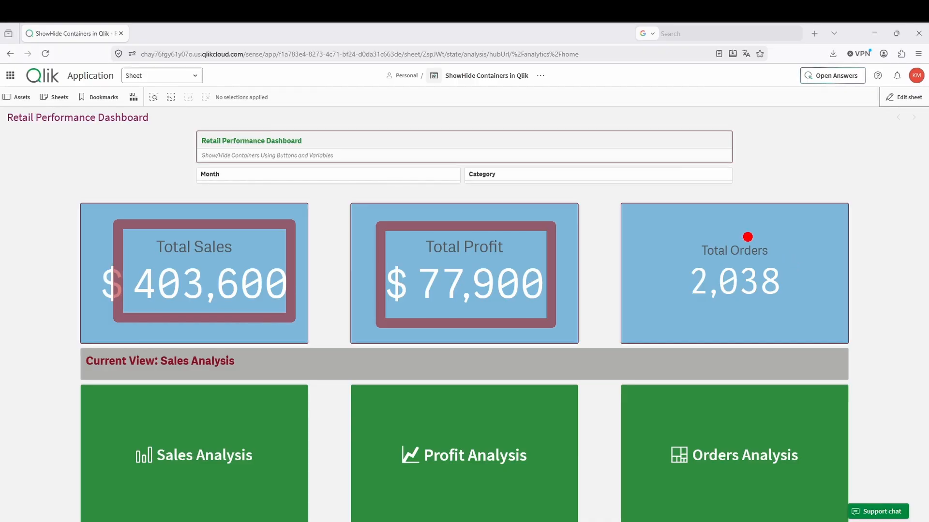
mouse_move(641, 219)
left_mouse_down()
mouse_move(685, 317)
mouse_move(840, 319)
left_mouse_up()
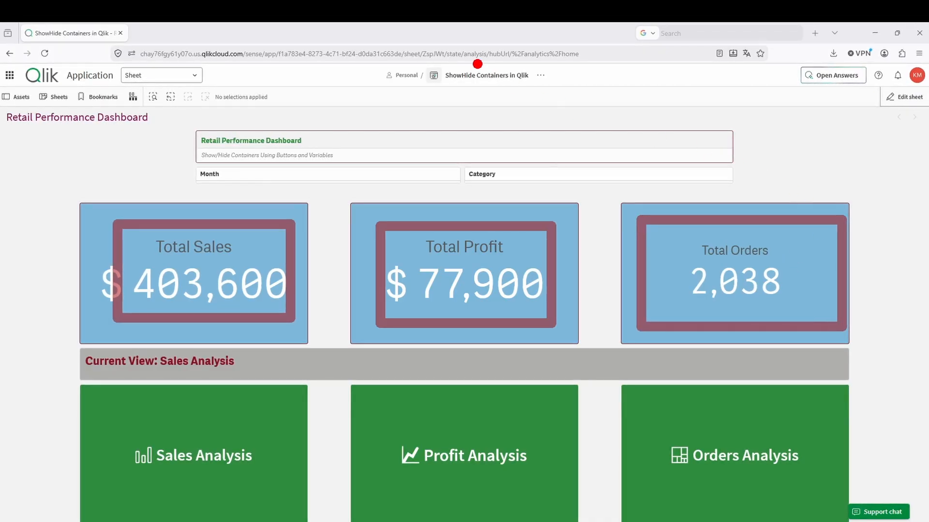
left_click(702, 40)
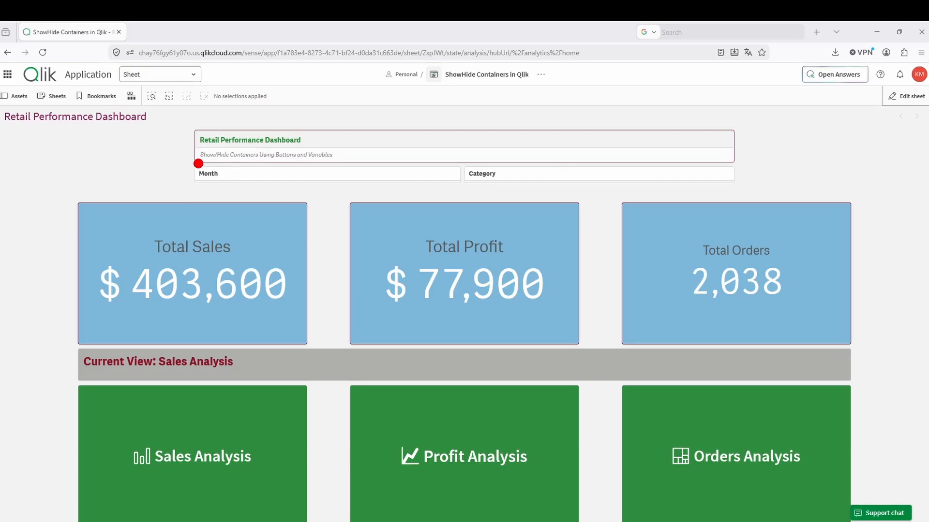
mouse_move(186, 157)
left_mouse_down()
mouse_move(192, 187)
mouse_move(267, 201)
left_mouse_up()
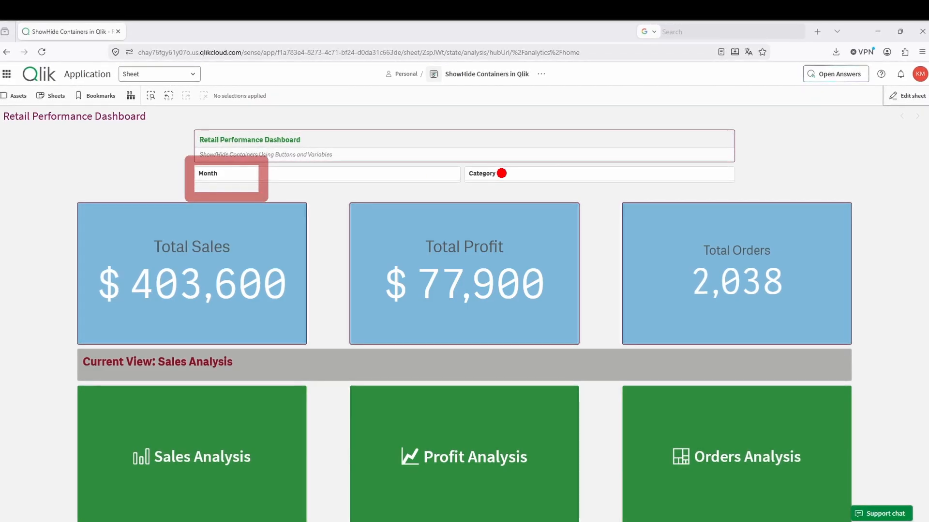
mouse_move(464, 159)
left_mouse_down()
mouse_move(463, 188)
mouse_move(600, 183)
left_mouse_up()
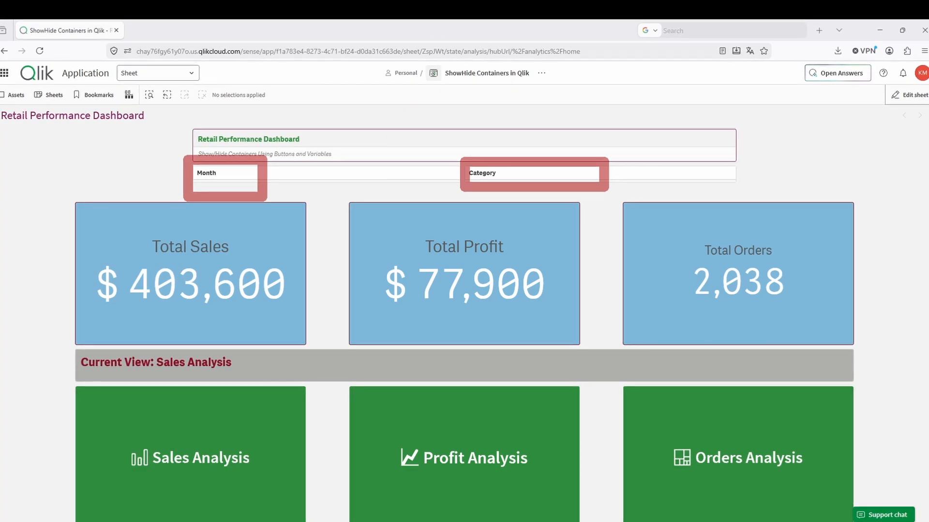
left_click(412, 49)
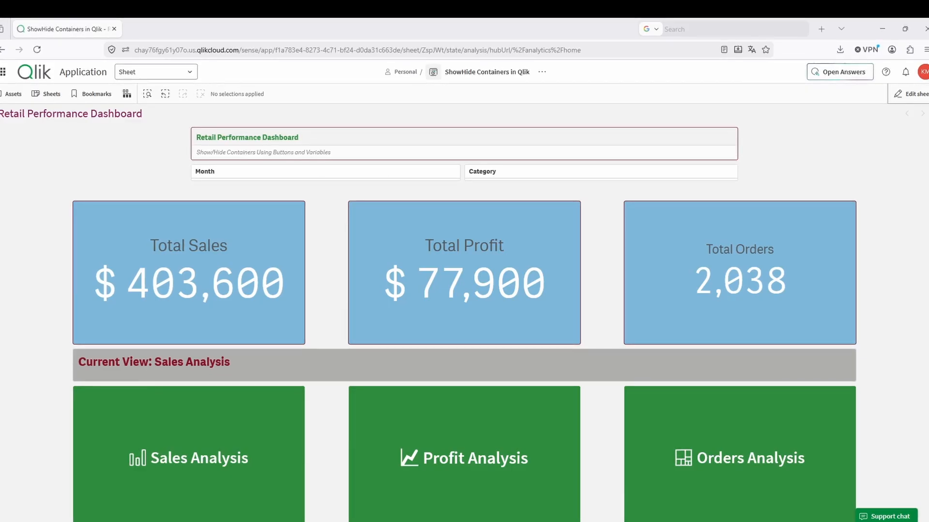
- Test the dashboard's analysis buttons by switching the container to Profit Analysis and back to Sales Analysis
scroll(740, 271, "down", 3)
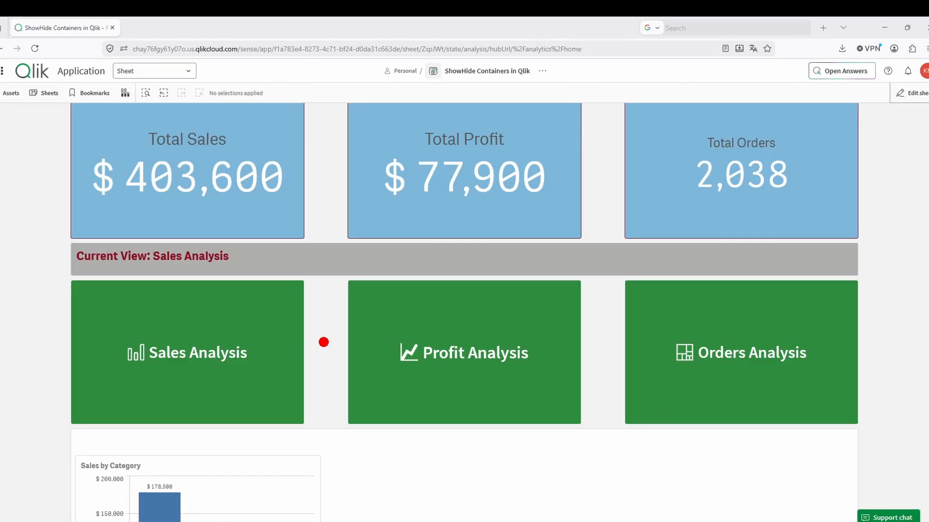
mouse_move(107, 315)
left_mouse_down()
mouse_move(127, 382)
mouse_move(277, 412)
left_mouse_up()
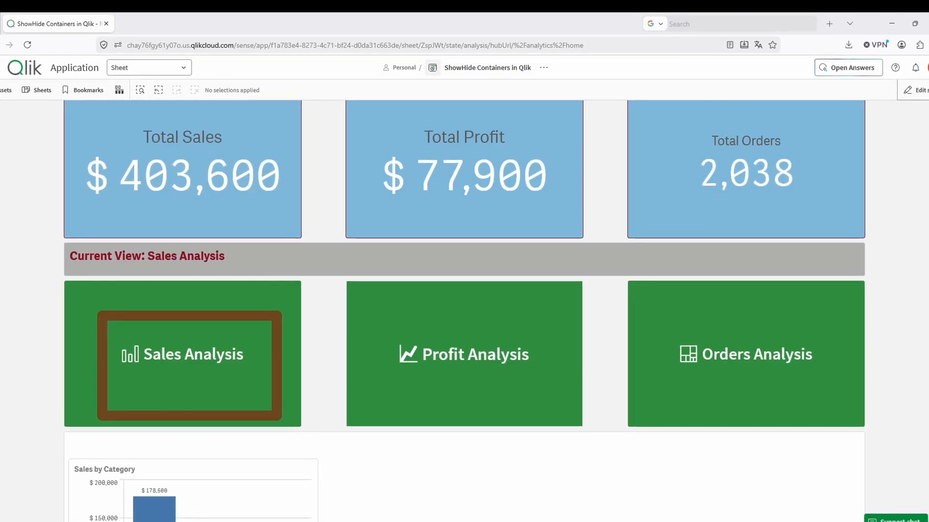
left_click(474, 335)
scroll(536, 324, "down", 3)
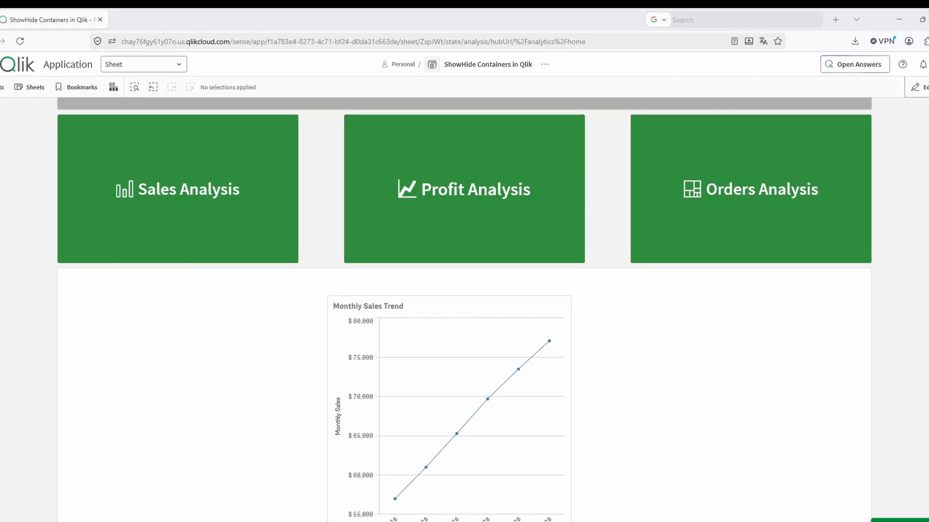
left_click(242, 216)
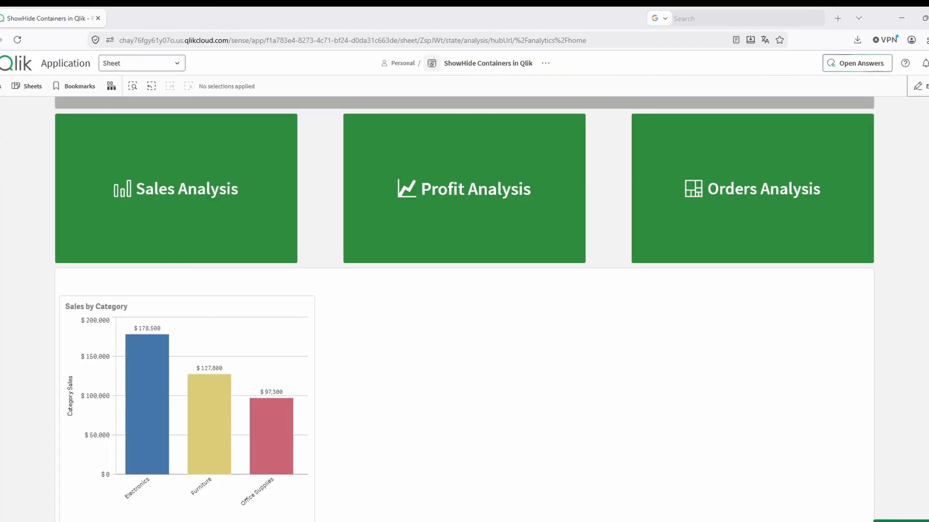
- Put the sheet in edit mode and inspect the show condition of the container's Sales by Category bar chart
left_click(917, 86)
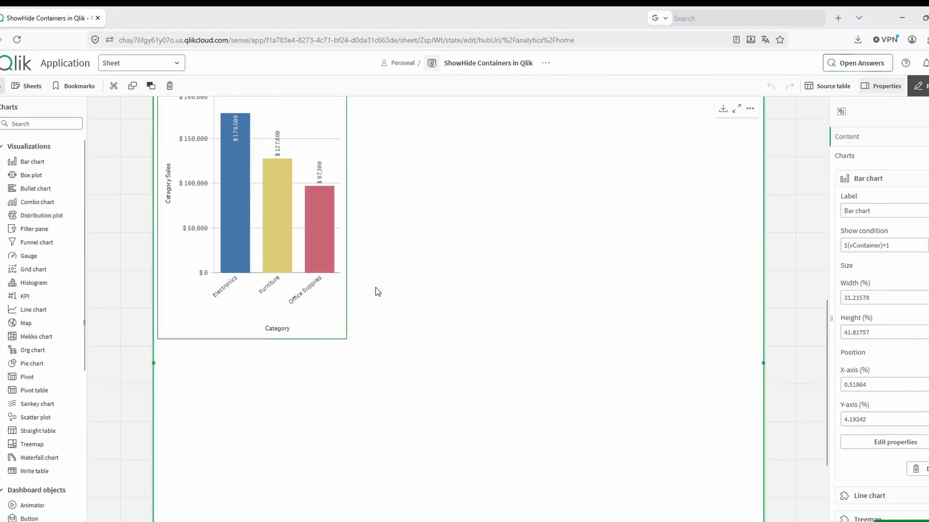
left_click(300, 262)
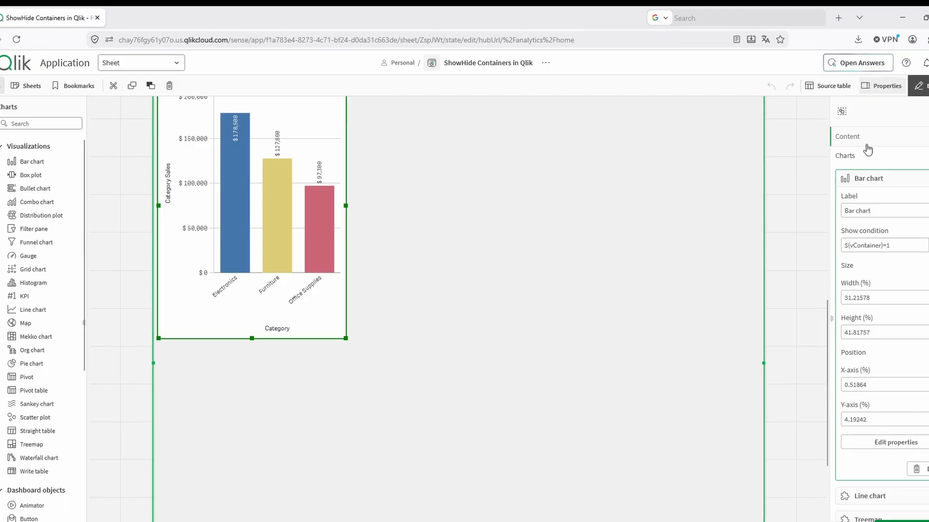
left_click(880, 244)
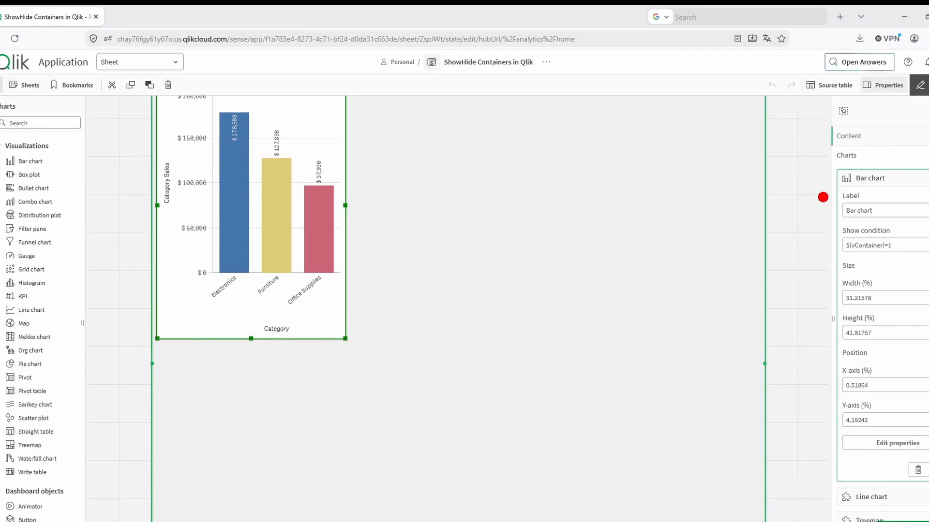
mouse_move(822, 218)
left_mouse_down()
mouse_move(818, 242)
mouse_move(840, 270)
mouse_move(926, 290)
left_mouse_up()
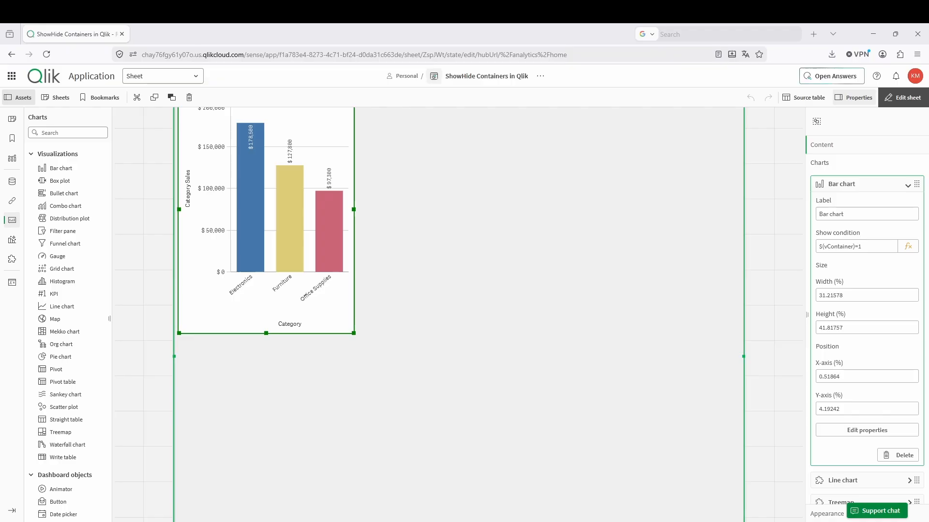
- Return the sheet to analysis mode and toggle the container to Profit Analysis and back to Sales Analysis
scroll(458, 315, "up", 6)
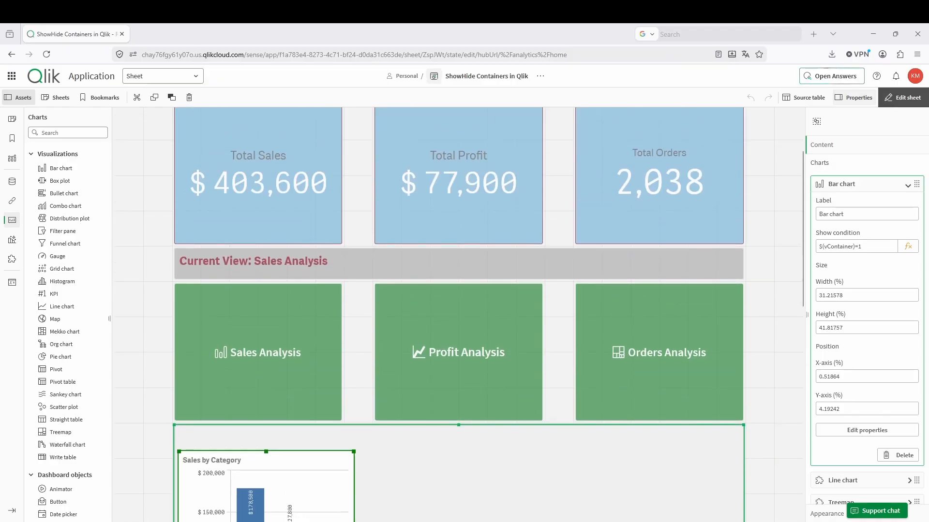
left_click(903, 97)
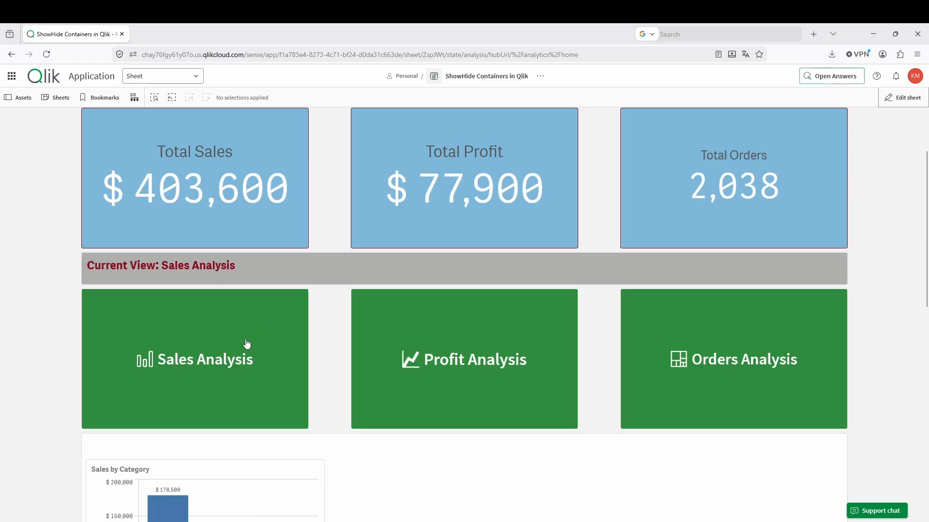
left_click(489, 372)
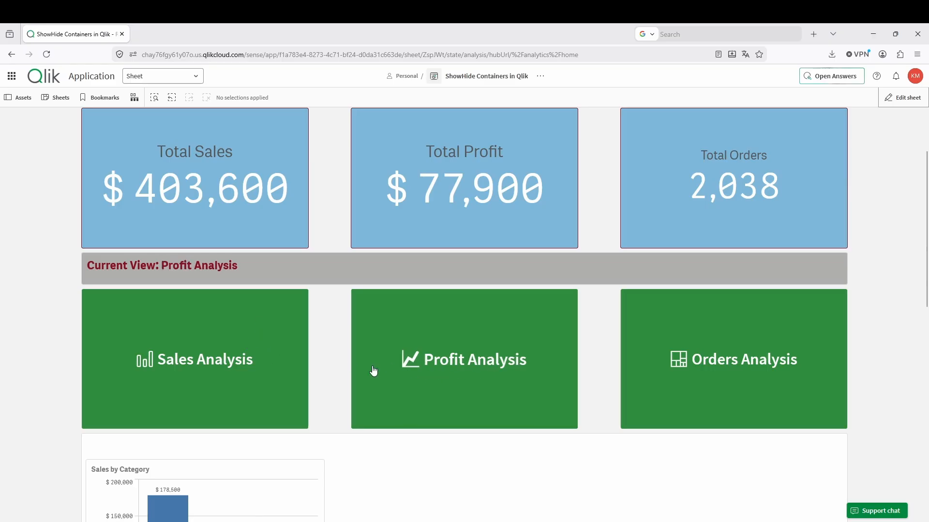
left_click(239, 359)
scroll(288, 404, "down", 4)
mouse_move(276, 408)
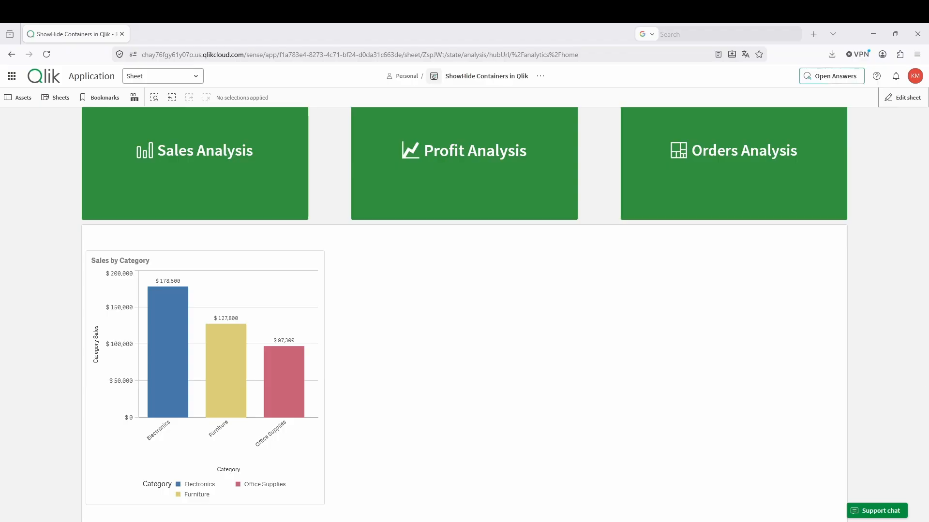
- Cycle the container through Profit, Sales, Orders and Profit Analysis, ending on Sales Analysis, to compare the charts each one shows
left_click(513, 168)
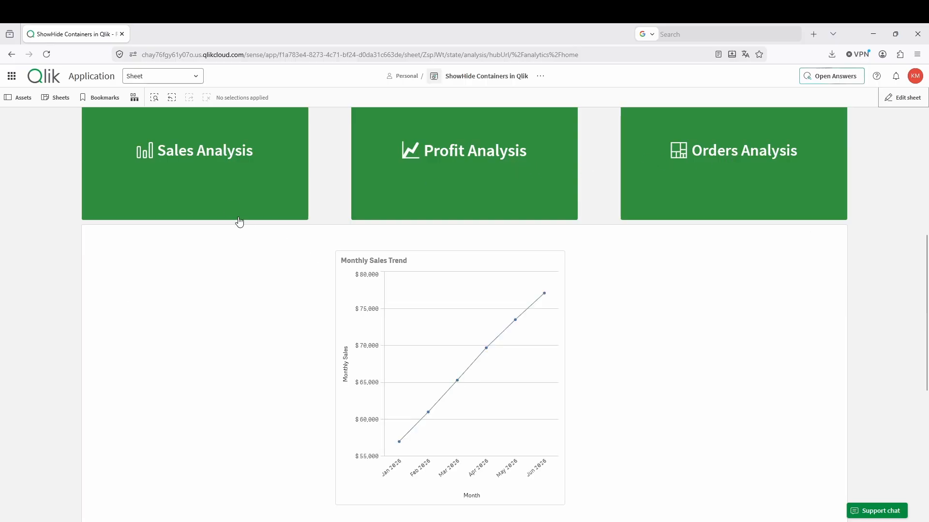
left_click(226, 204)
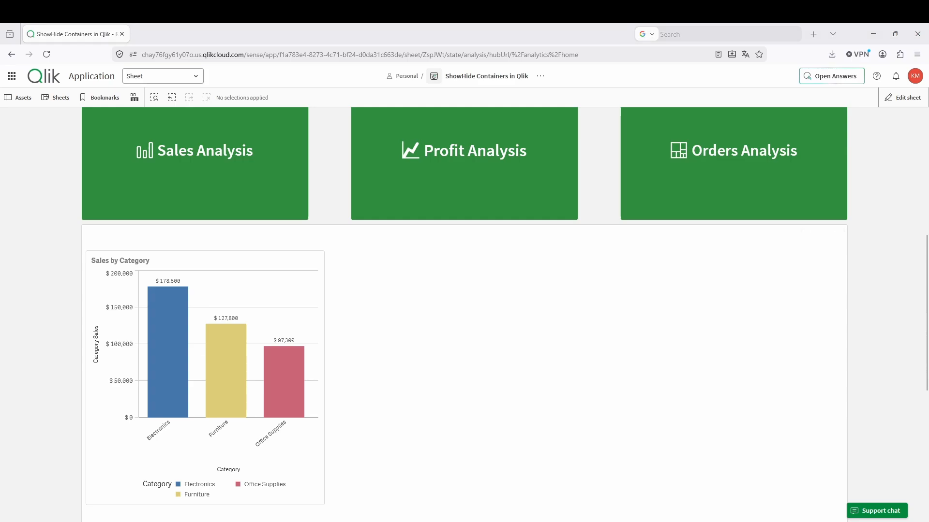
left_click(691, 176)
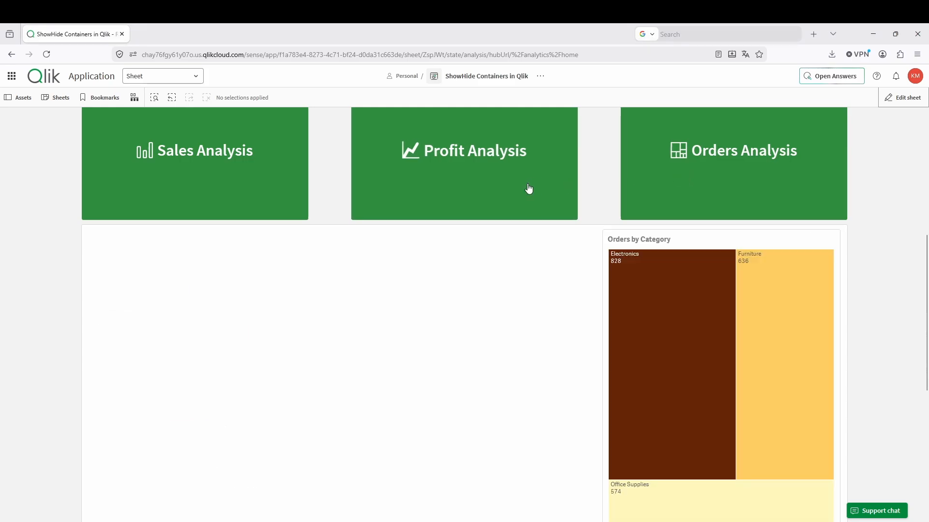
left_click(529, 190)
left_click(216, 201)
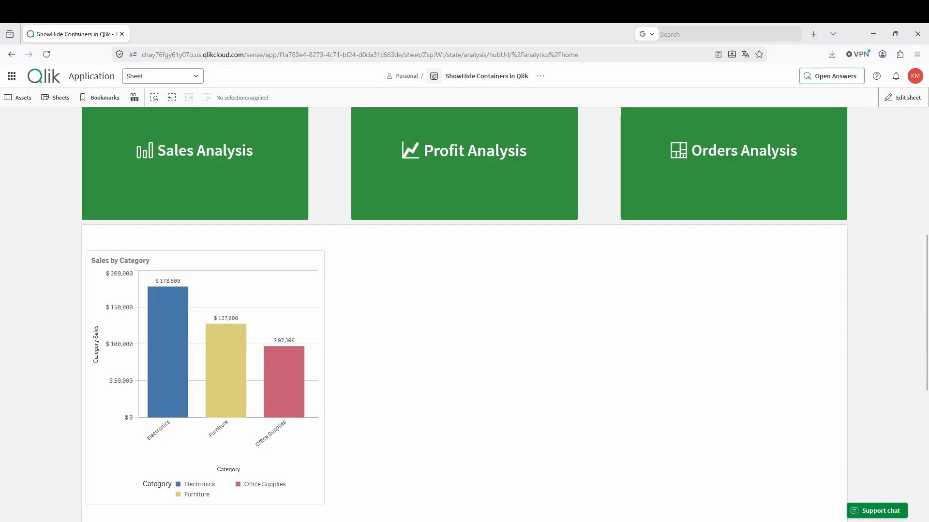
- Switch the dashboard container from Sales Analysis to Profit Analysis
scroll(465, 314, "down", 1)
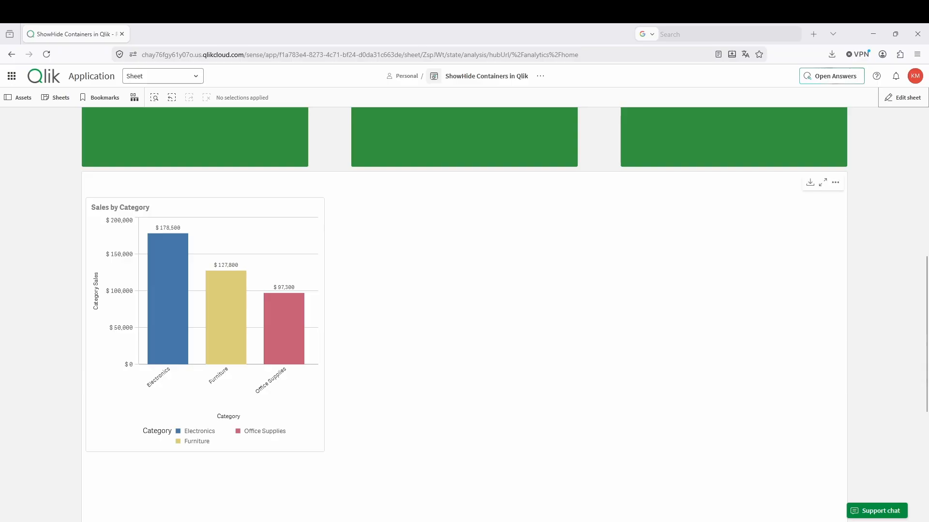
scroll(464, 290, "up", 3)
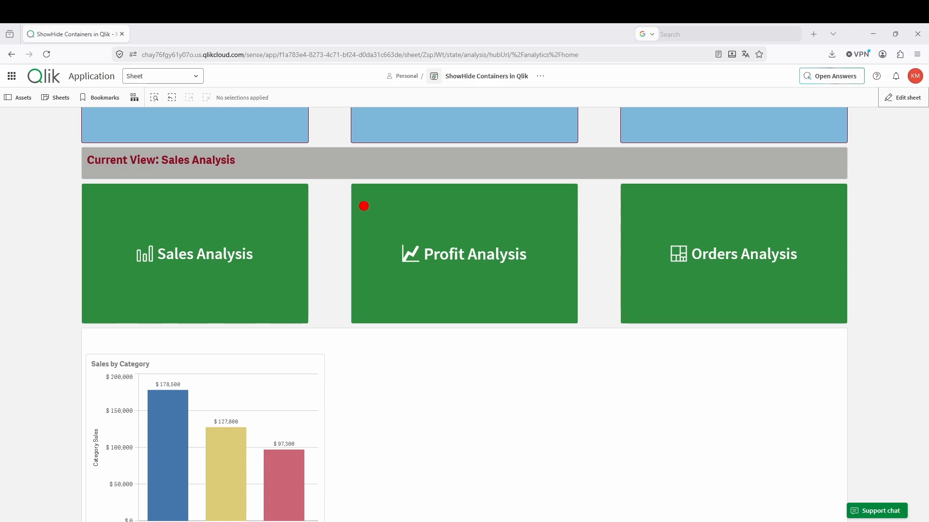
mouse_move(371, 212)
left_mouse_down()
mouse_move(376, 267)
mouse_move(555, 315)
left_mouse_up()
left_click(462, 271)
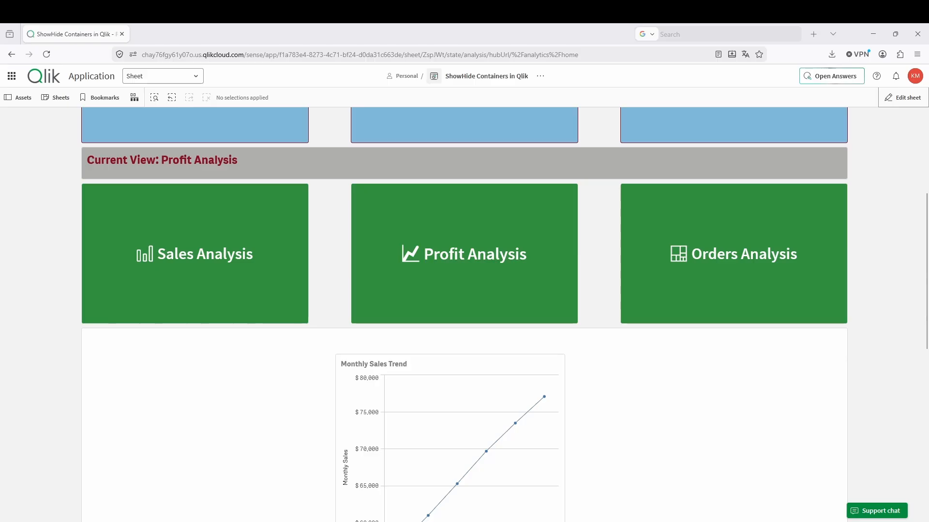
- Examine the Monthly Sales Trend line chart and the Profit Distribution by Category donut chart in the Profit Analysis view
scroll(464, 314, "down", 6)
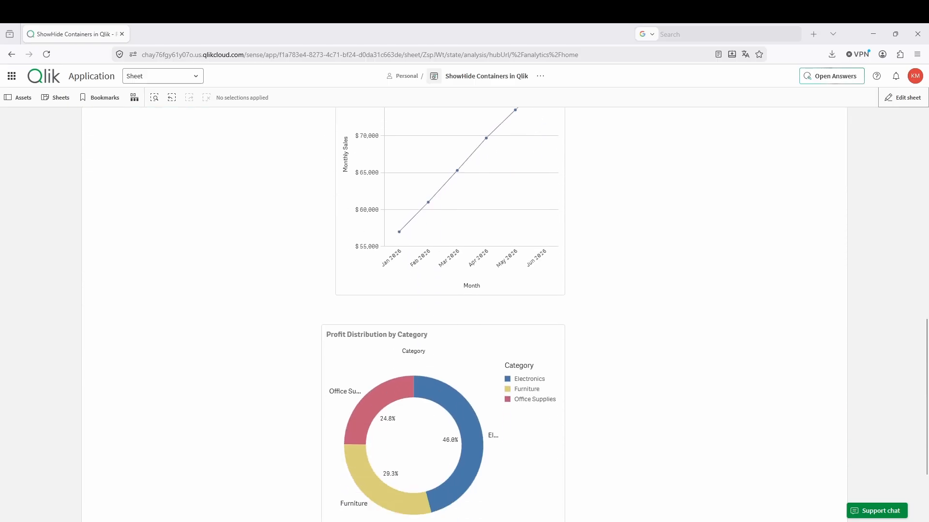
scroll(465, 315, "up", 4)
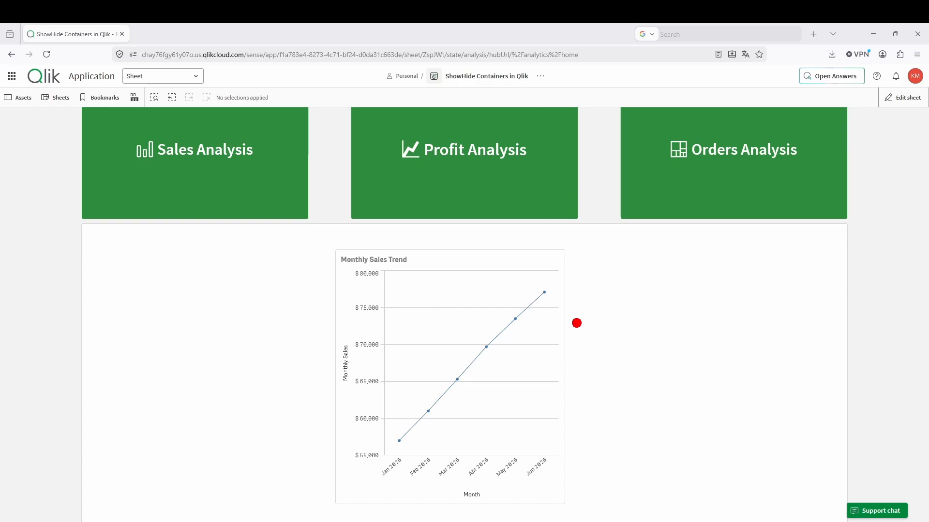
mouse_move(334, 247)
left_mouse_down()
mouse_move(379, 246)
mouse_move(564, 376)
mouse_move(616, 507)
left_mouse_up()
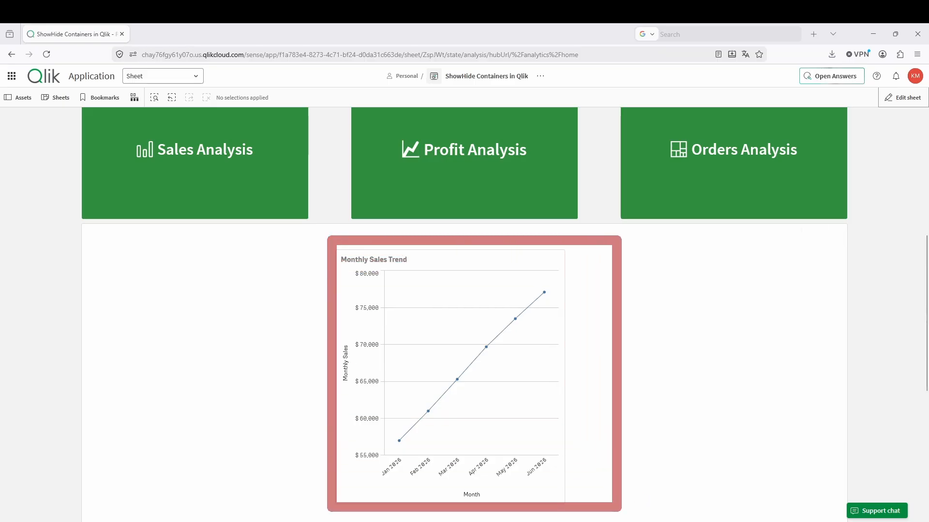
scroll(464, 314, "down", 3)
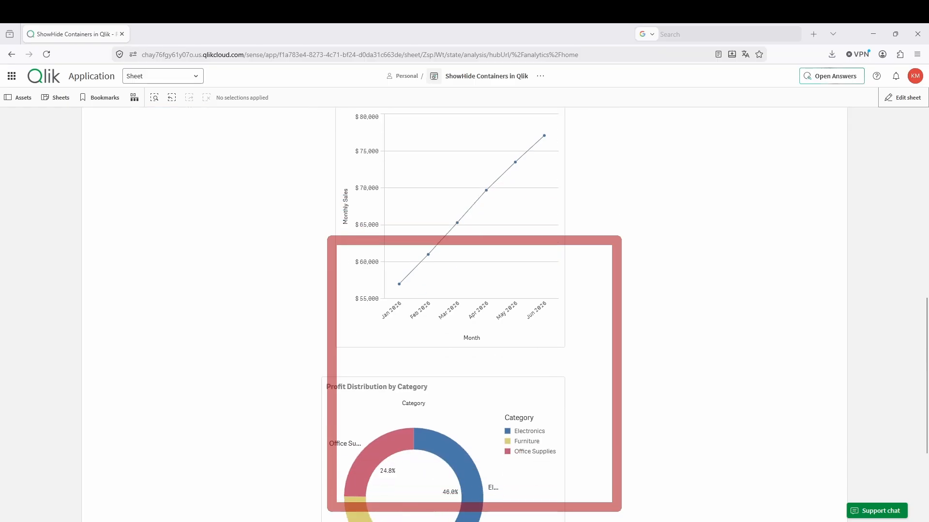
scroll(465, 315, "down", 2)
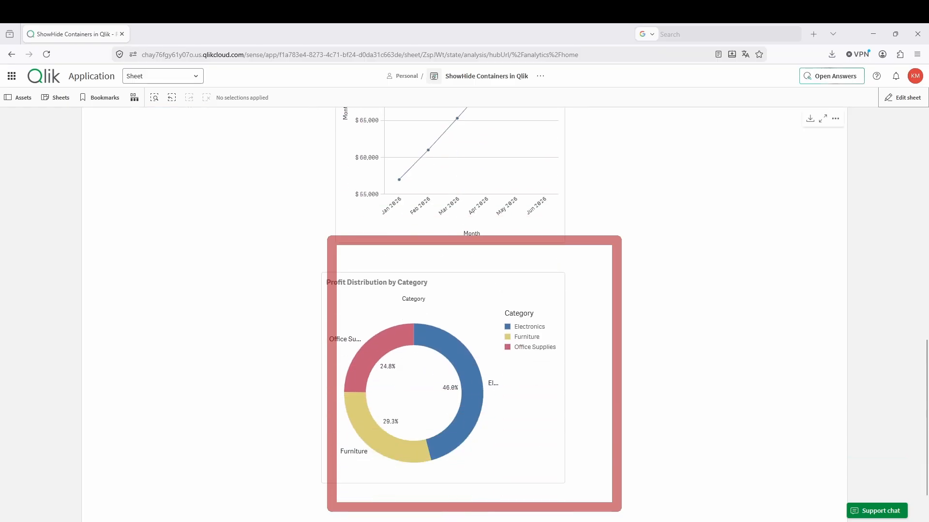
scroll(464, 314, "down", 1)
scroll(464, 315, "up", 4)
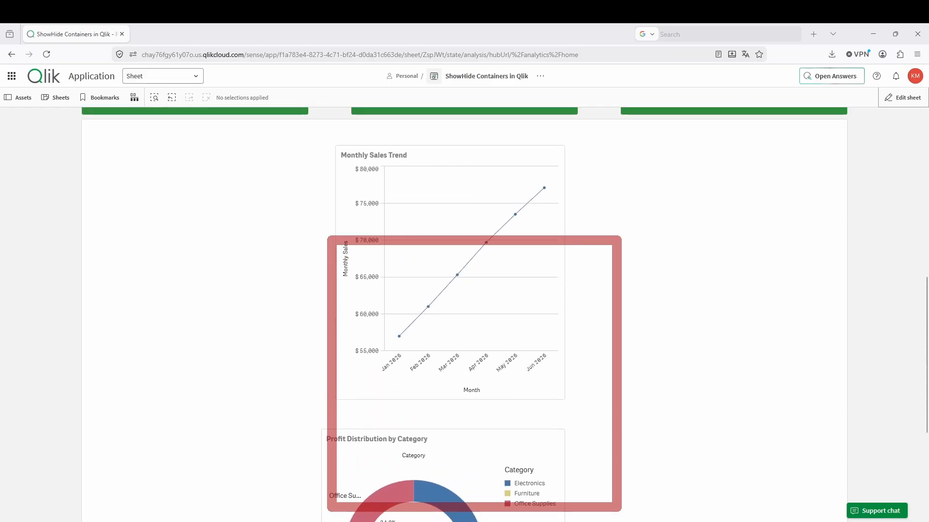
scroll(464, 315, "up", 2)
scroll(465, 315, "down", 5)
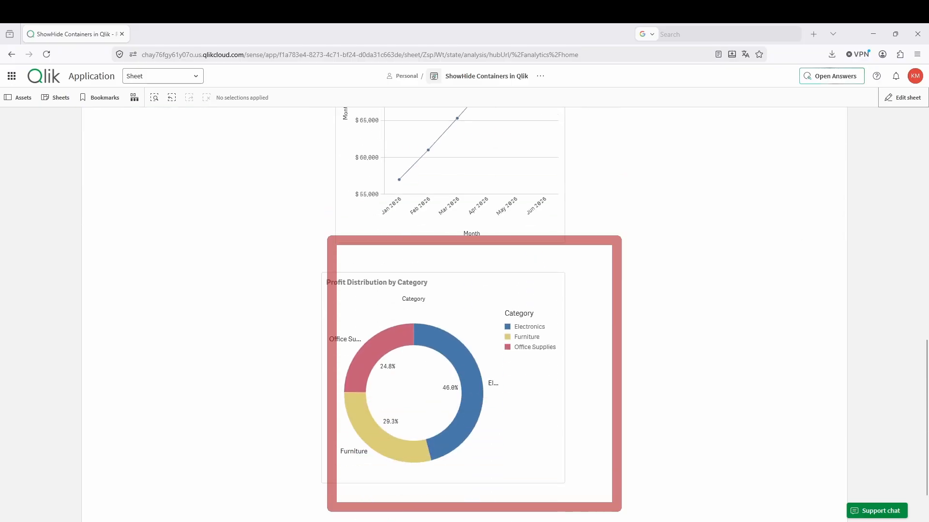
scroll(464, 314, "down", 1)
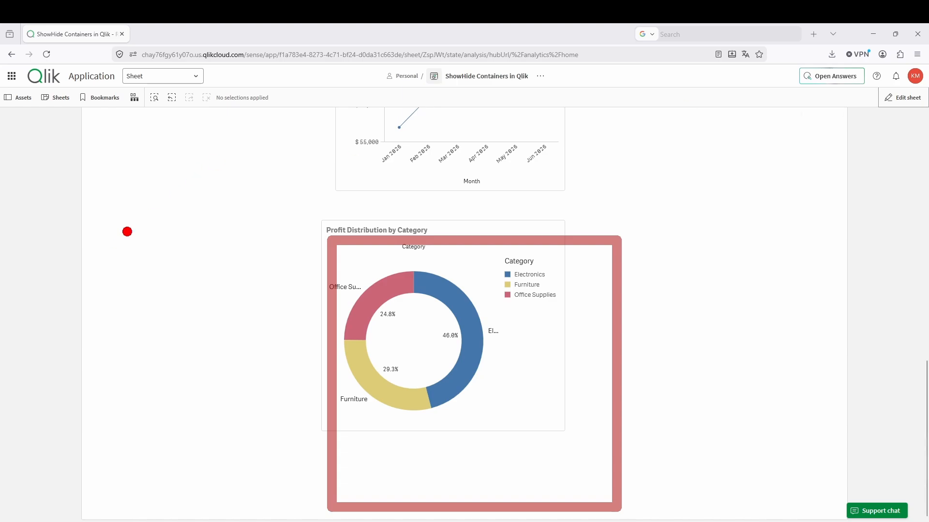
mouse_move(127, 230)
left_mouse_down()
mouse_move(76, 228)
mouse_move(96, 327)
mouse_move(137, 412)
mouse_move(265, 450)
left_mouse_up()
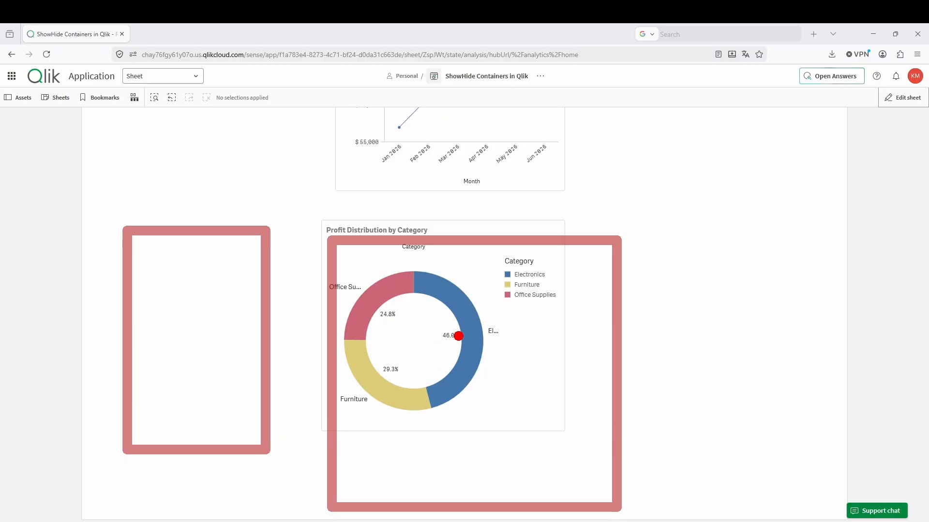
scroll(414, 341, "up", 1)
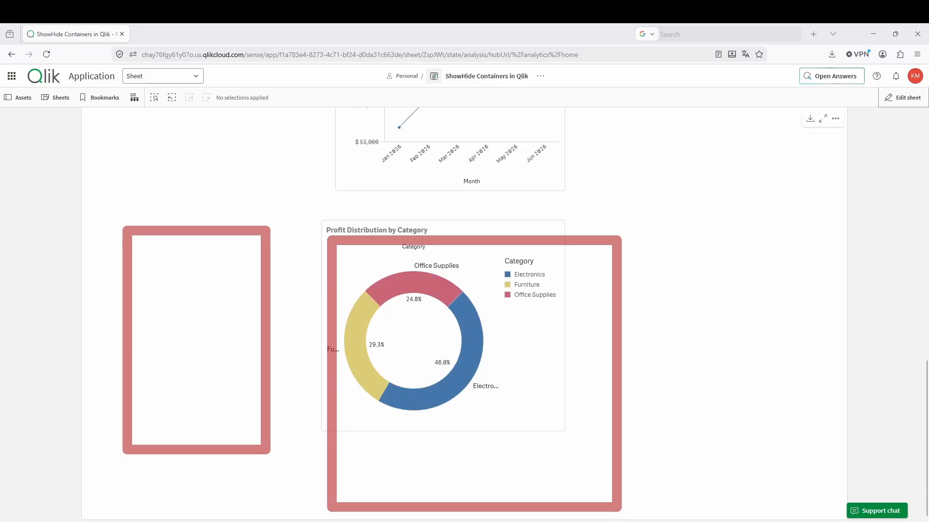
scroll(465, 314, "up", 6)
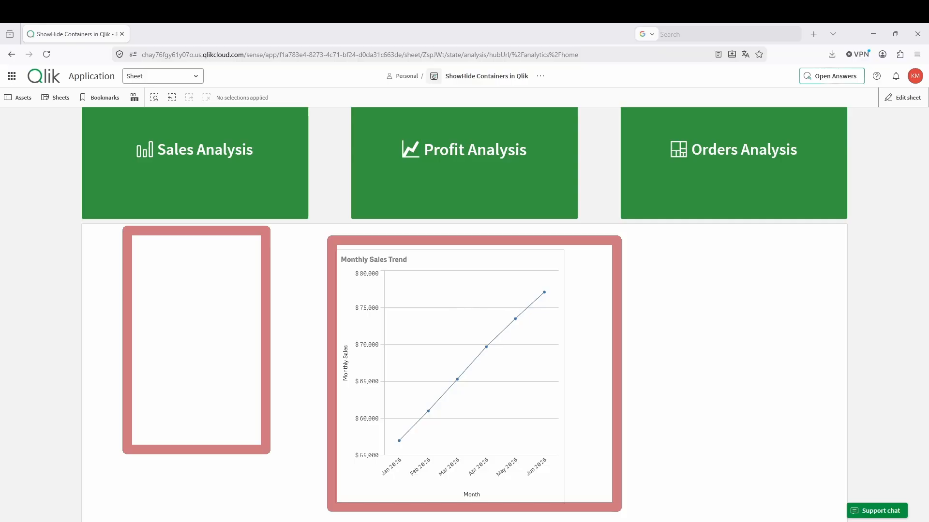
scroll(602, 228, "down", 3)
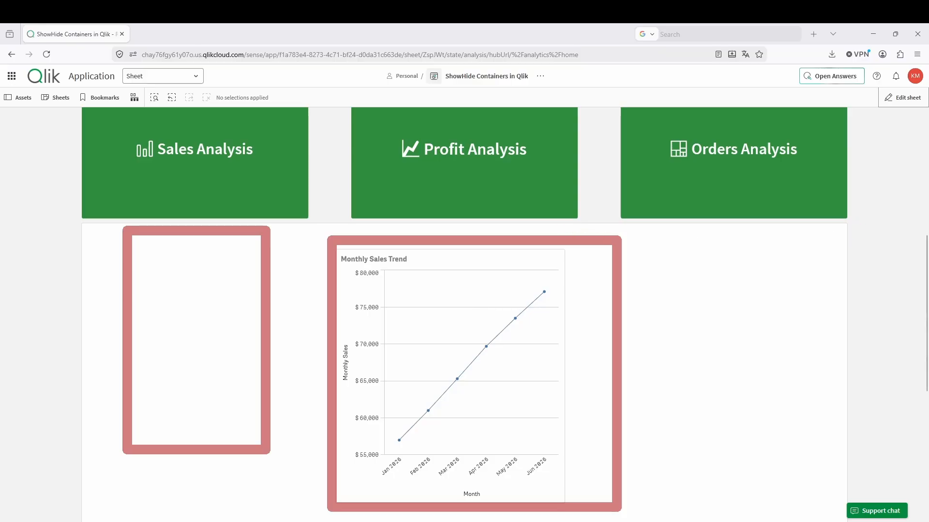
scroll(465, 314, "up", 3)
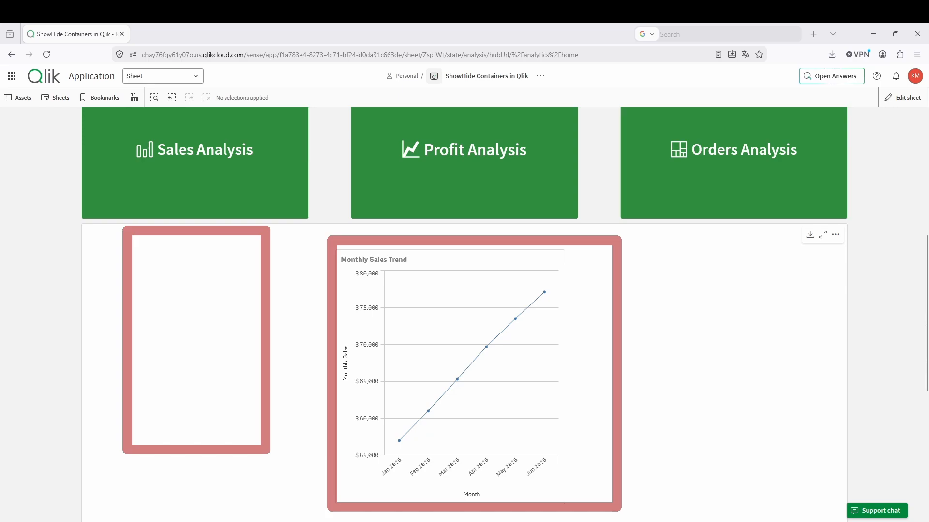
scroll(465, 314, "down", 4)
scroll(465, 314, "down", 1)
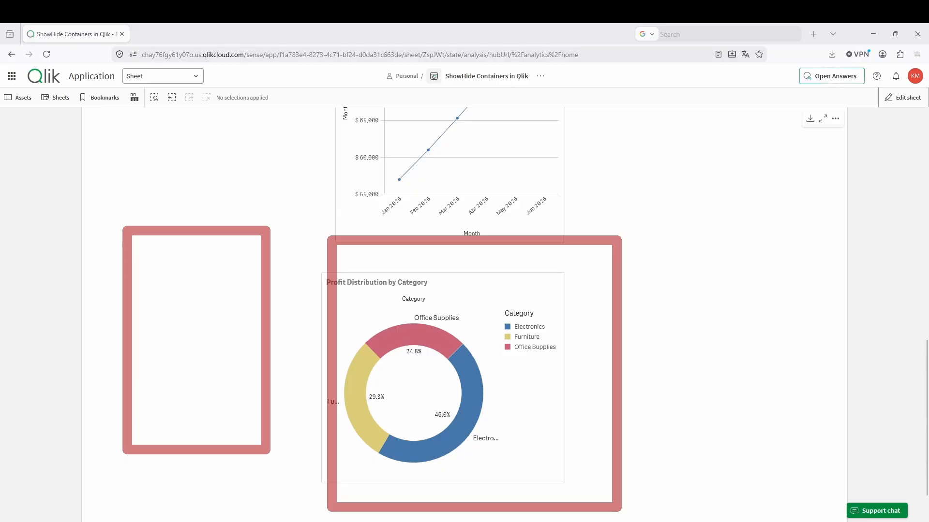
scroll(465, 315, "down", 1)
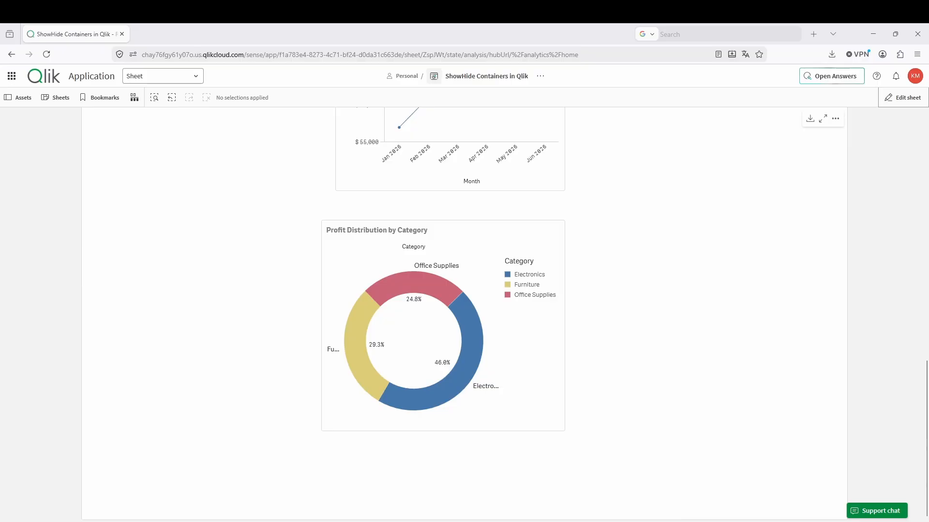
- Switch the container to Orders Analysis and review its Orders by Category treemap and Monthly Orders Trend bar chart
scroll(465, 314, "up", 10)
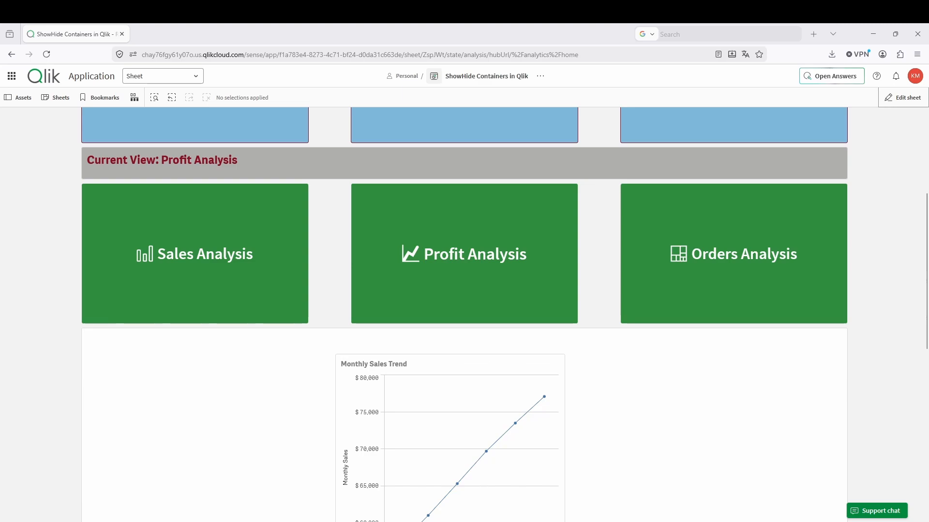
left_click(735, 264)
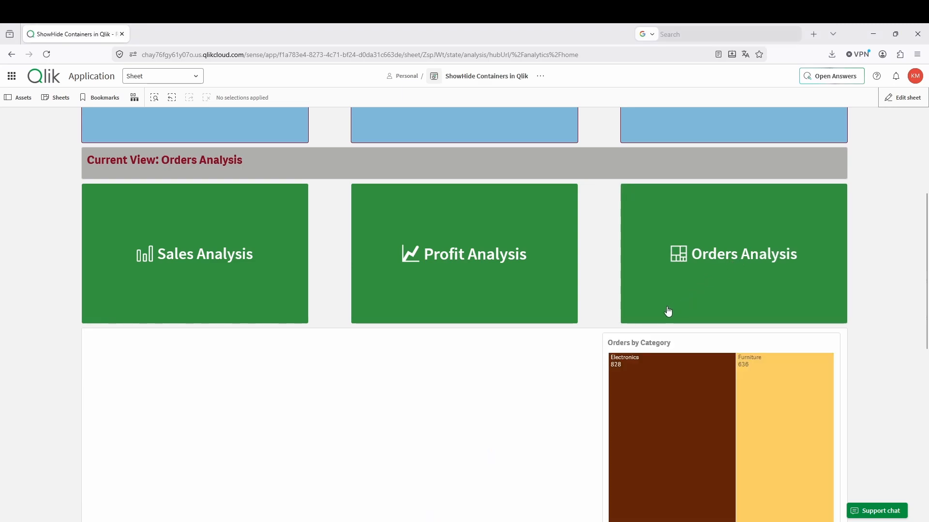
scroll(530, 317, "down", 1)
scroll(668, 329, "down", 2)
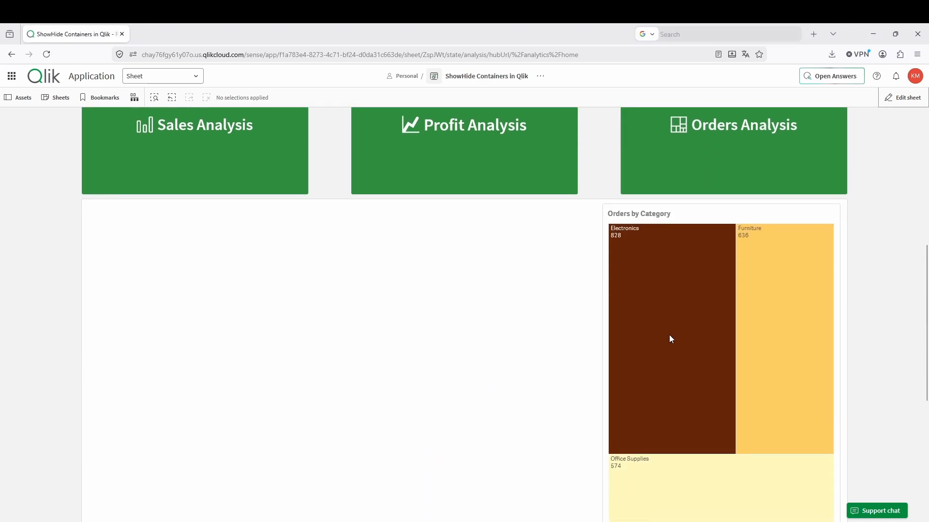
scroll(670, 339, "down", 2)
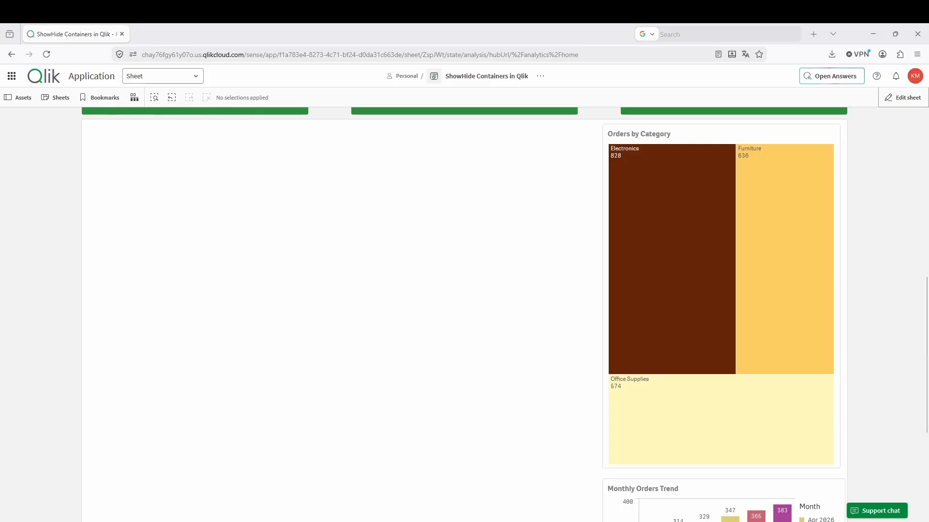
scroll(783, 315, "down", 5)
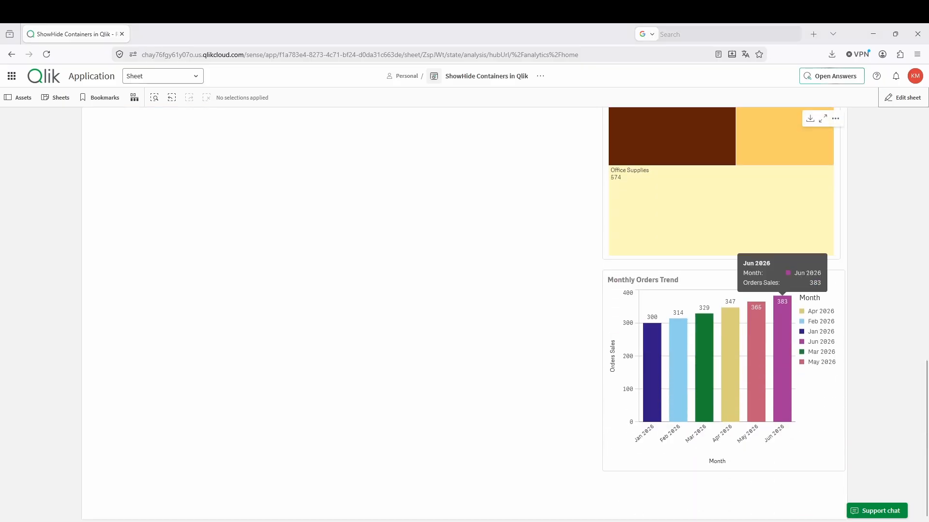
scroll(465, 314, "up", 5)
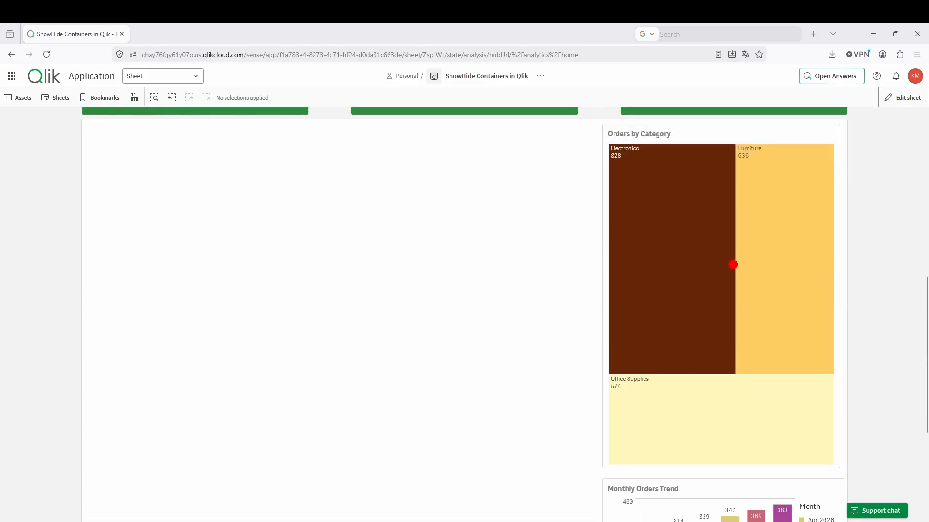
scroll(713, 348, "down", 5)
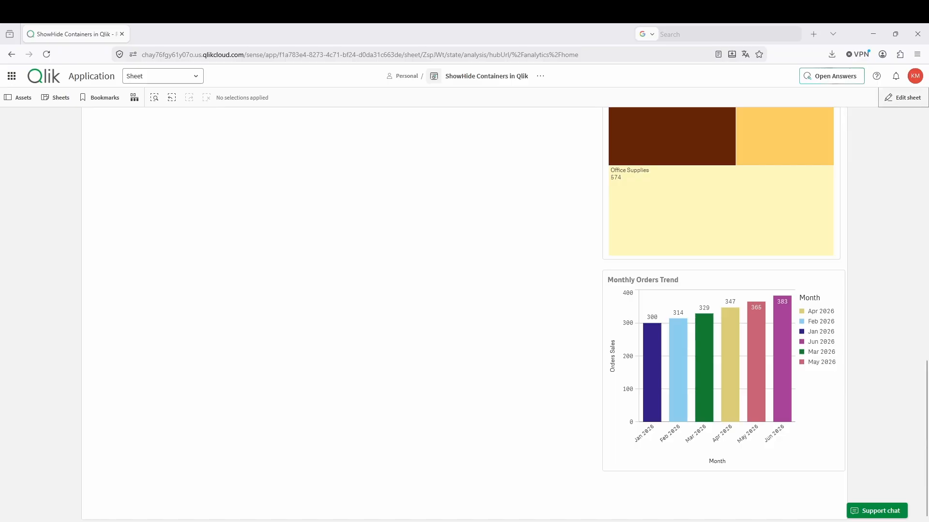
- Open the sheet for editing, inspect the show condition of the container's Combo chart, and return to the analysis view
left_click(903, 97)
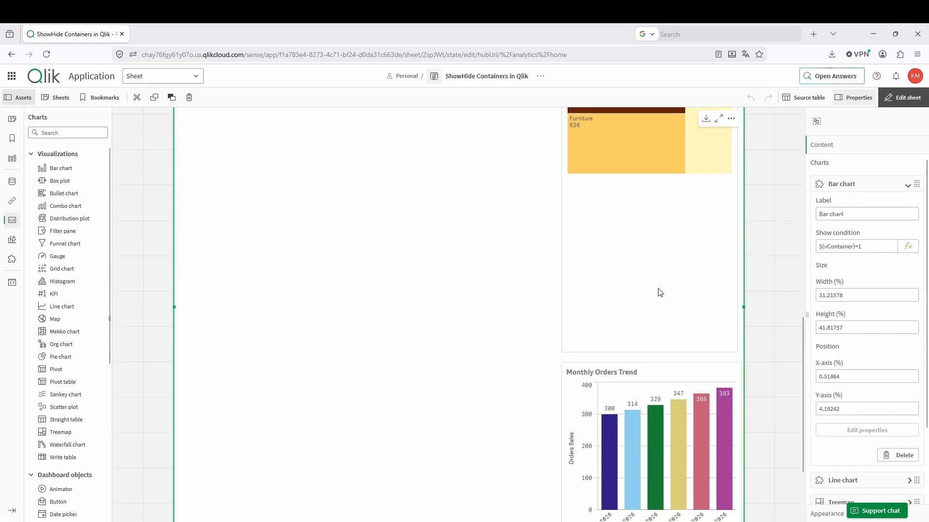
left_click(676, 274)
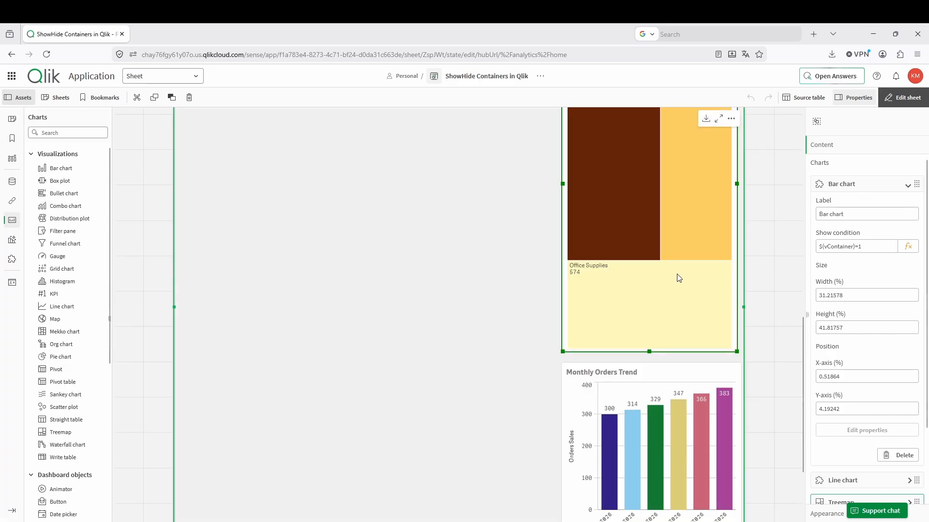
scroll(753, 274, "up", 3)
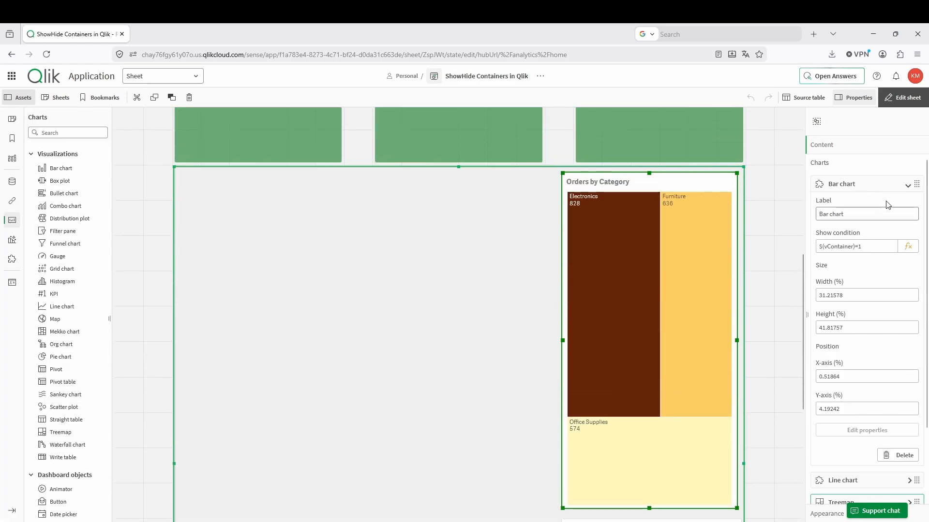
left_click(908, 185)
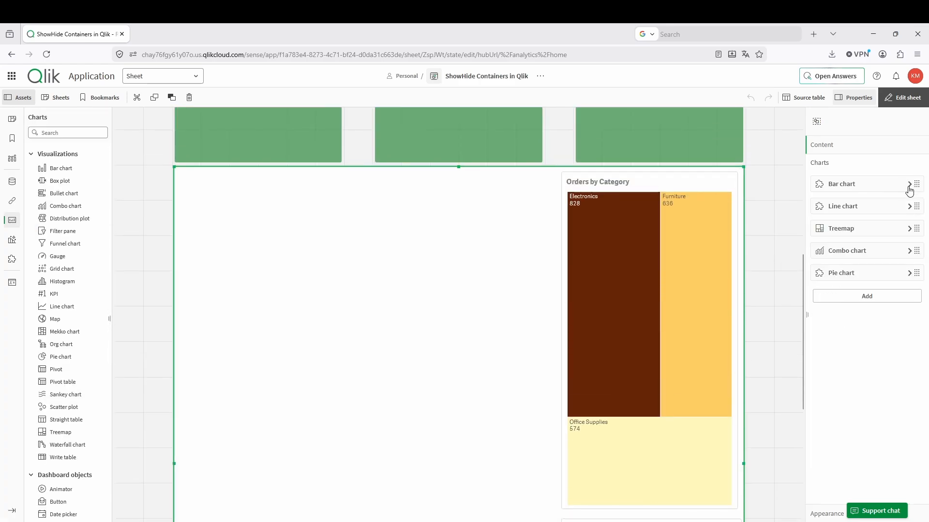
left_click(908, 251)
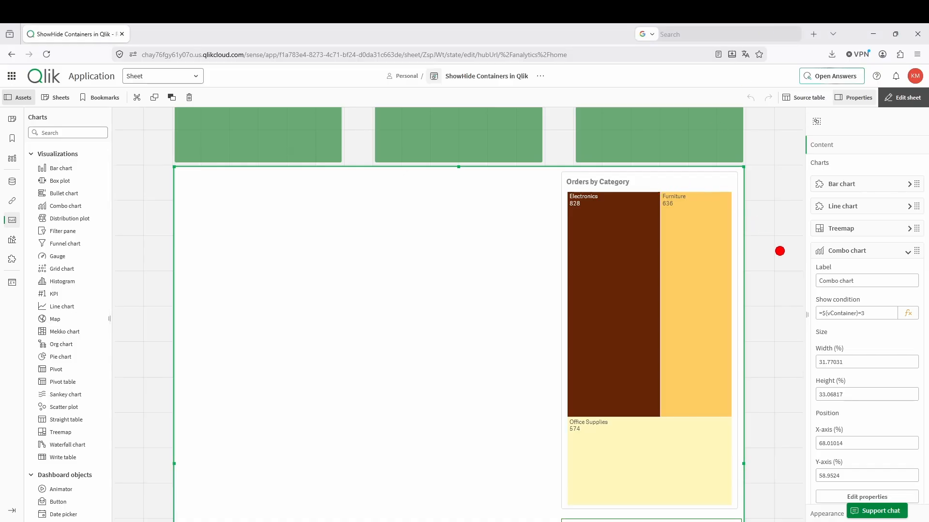
left_click(776, 250)
mouse_move(783, 283)
left_mouse_down()
mouse_move(783, 318)
mouse_move(820, 336)
mouse_move(906, 343)
left_mouse_up()
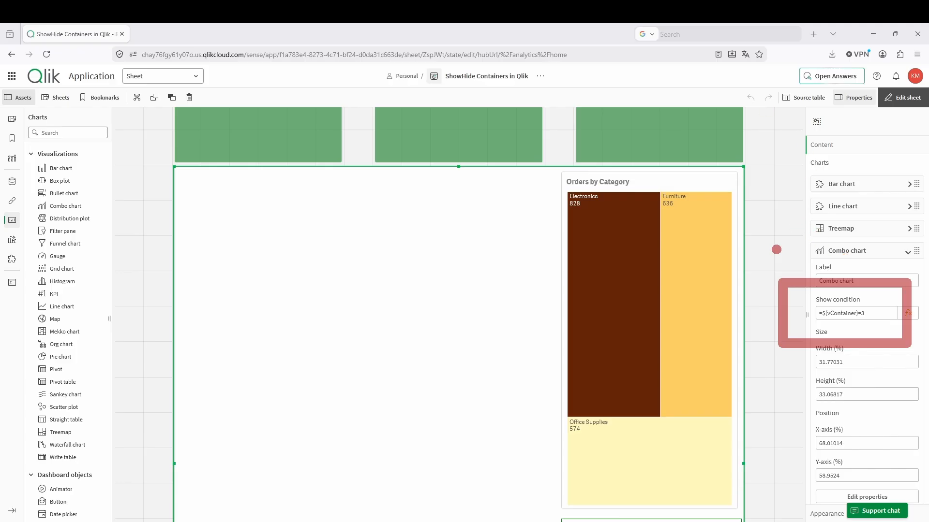
left_click(632, 23)
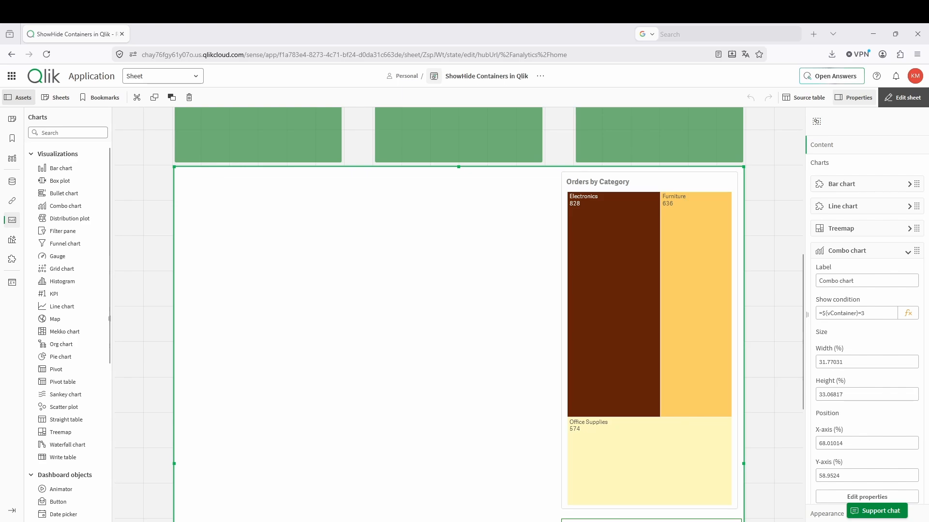
scroll(459, 314, "up", 1)
scroll(458, 315, "up", 3)
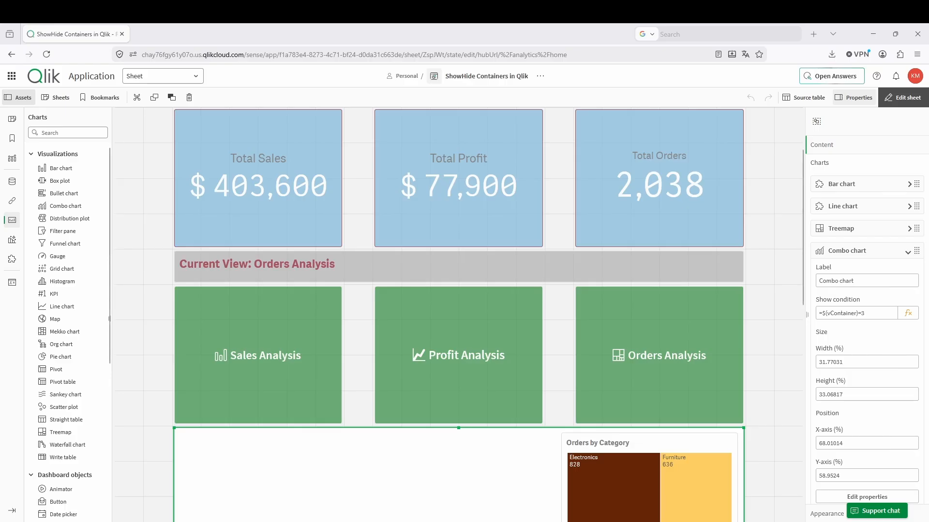
left_click(903, 98)
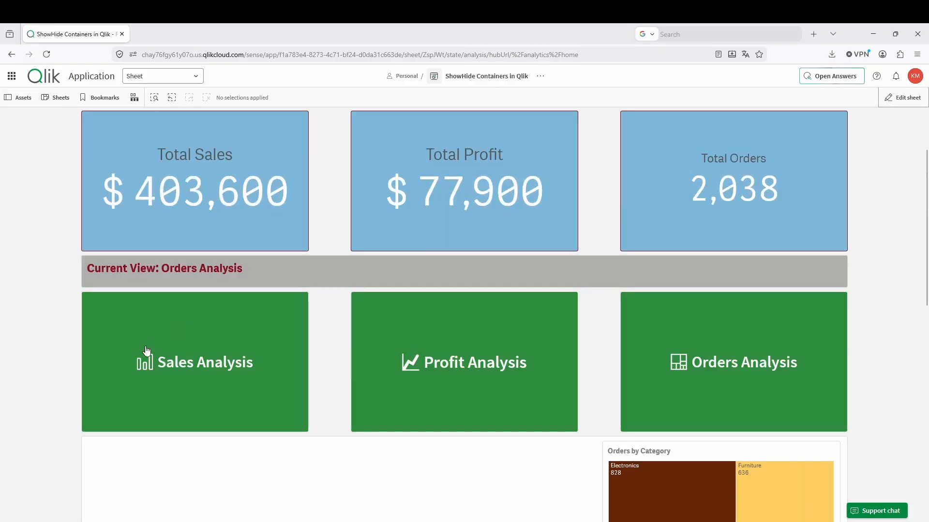
- Show Sales Analysis followed by Profit Analysis in the container to compare their Sales by Category and Monthly Sales Trend charts
left_click(188, 368)
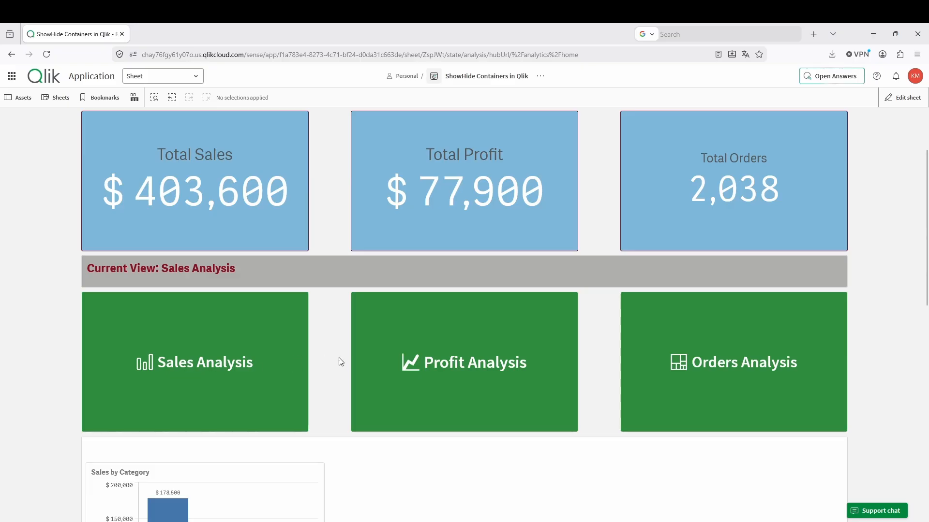
scroll(339, 362, "down", 3)
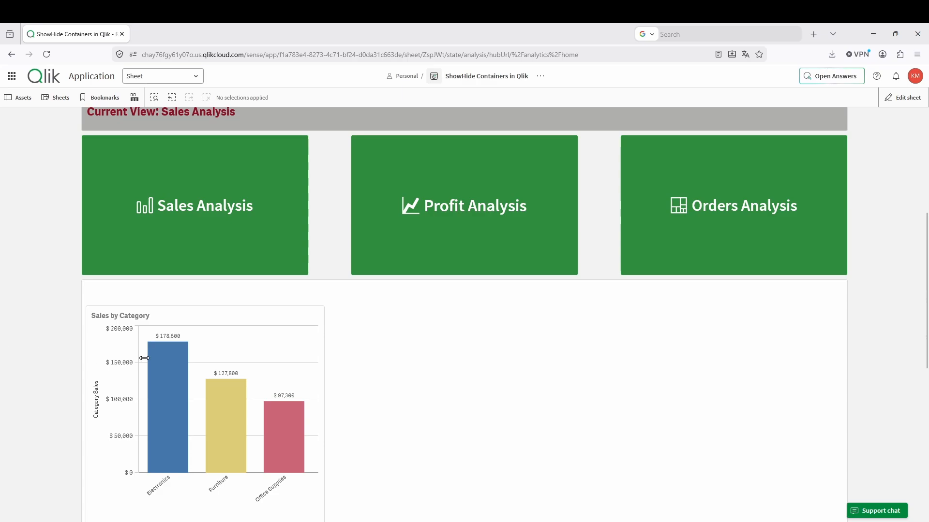
left_click(487, 220)
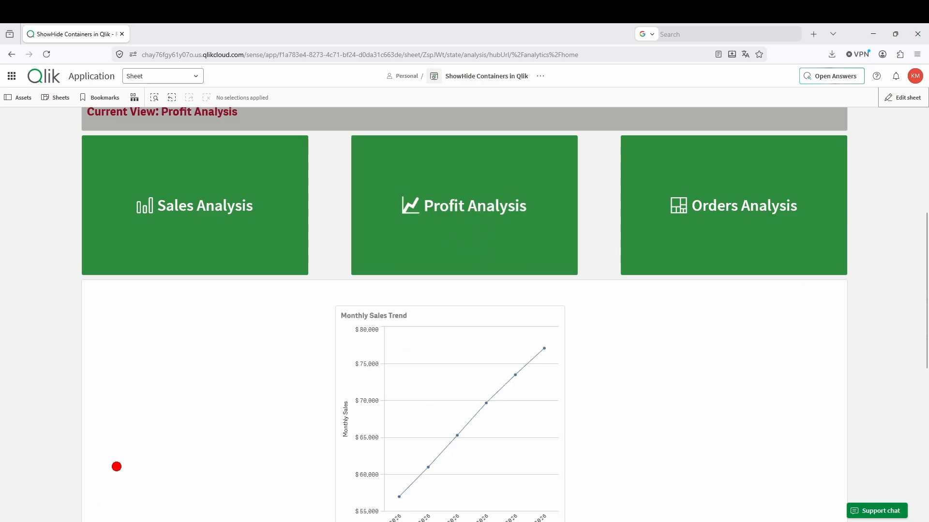
mouse_move(238, 340)
left_mouse_down()
mouse_move(118, 351)
mouse_move(158, 503)
mouse_move(88, 501)
left_mouse_up()
- Switch the container to Orders Analysis and examine where its Orders by Category treemap appears
left_click(761, 225)
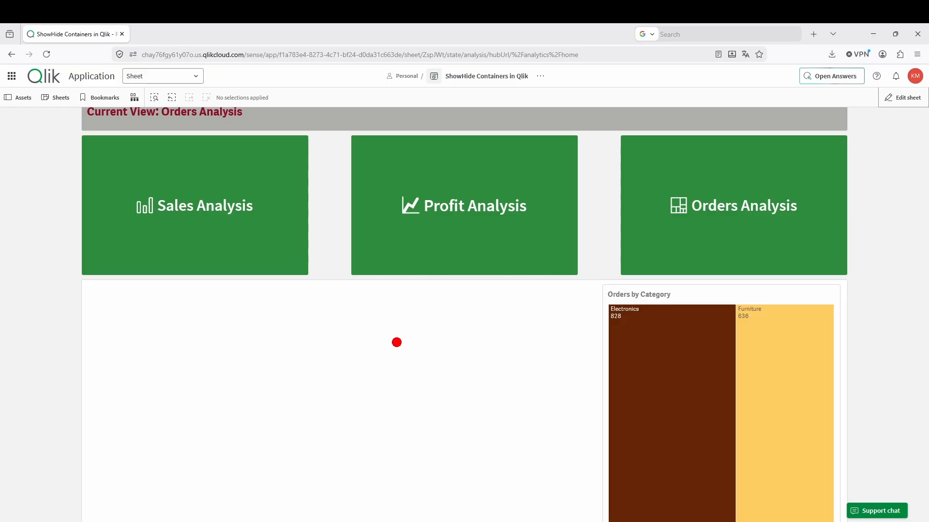
mouse_move(376, 350)
left_mouse_down()
mouse_move(402, 439)
mouse_move(559, 470)
left_mouse_up()
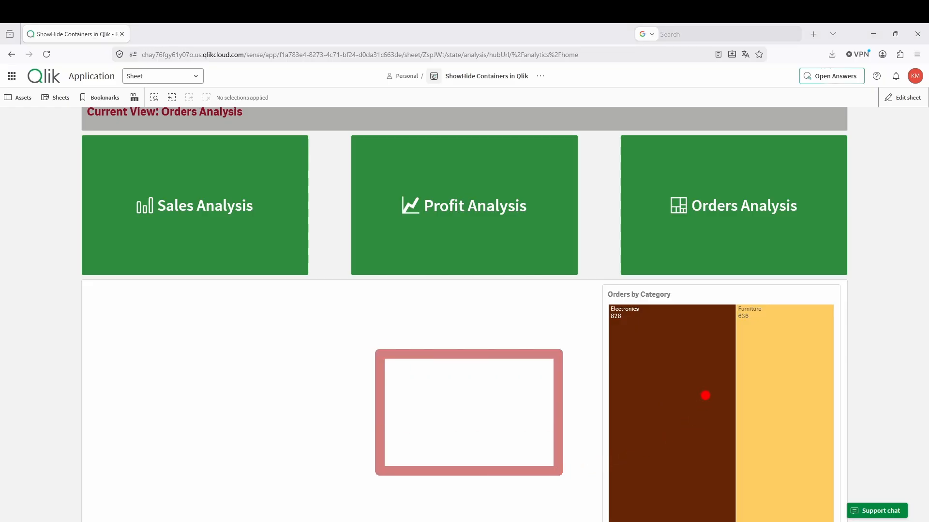
mouse_move(658, 312)
left_mouse_down()
mouse_move(643, 435)
mouse_move(819, 485)
left_mouse_up()
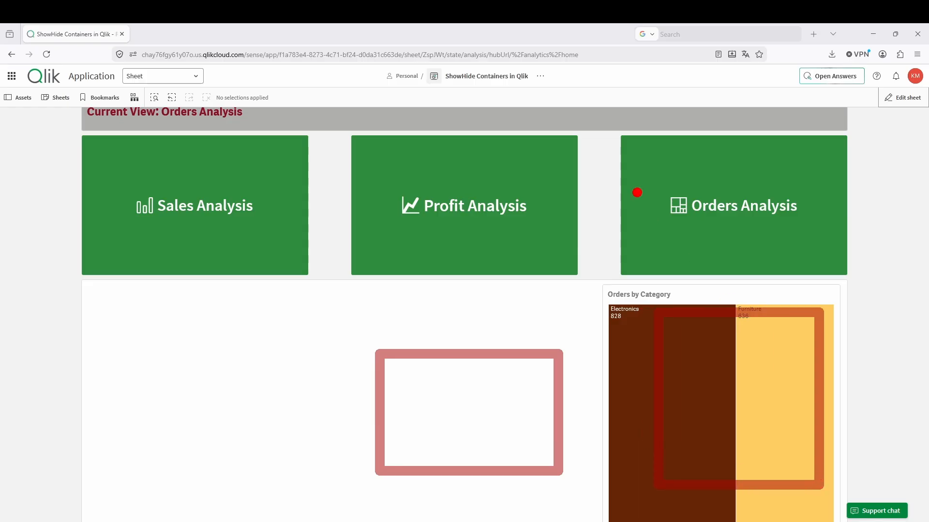
key("e")
key("Escape")
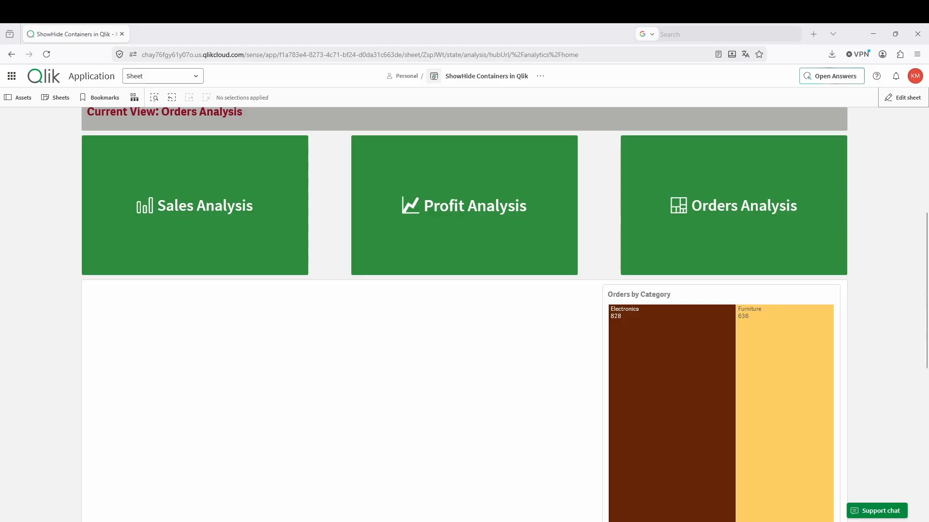
- Cycle the container through Sales, Profit and Orders Analysis, and review the full set of charts in the orders view
left_click(261, 228)
left_click(497, 216)
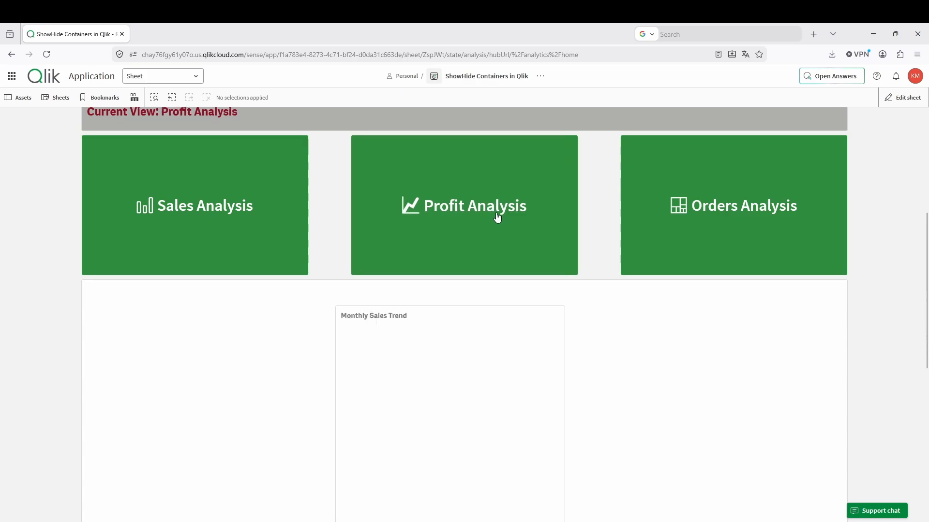
left_click(721, 221)
scroll(752, 295, "down", 1)
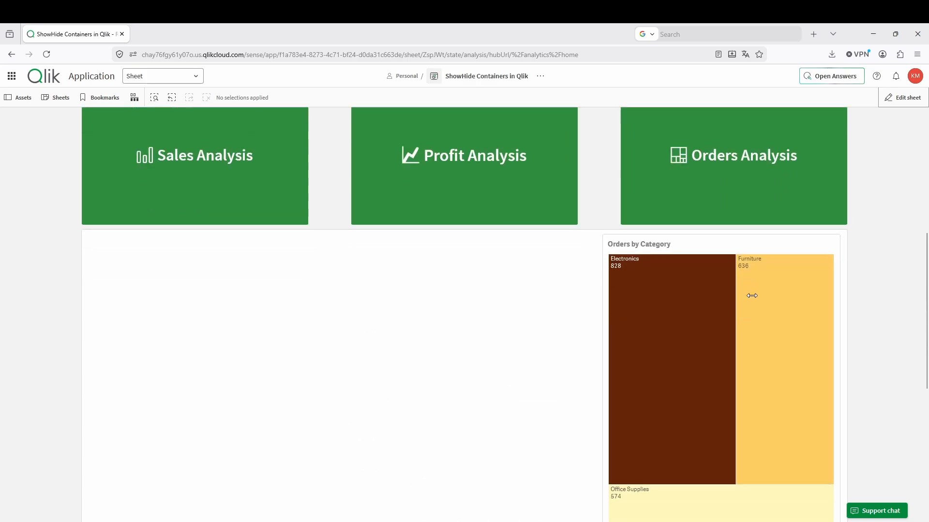
scroll(752, 295, "down", 6)
scroll(750, 296, "up", 7)
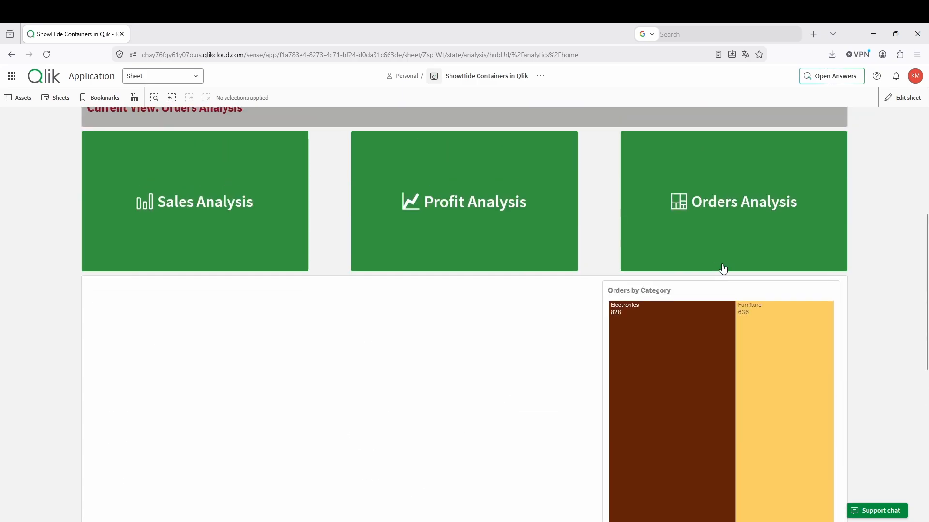
scroll(709, 269, "up", 2)
- Switch the container to Profit Analysis and review its Monthly Sales Trend and Profit Distribution by Category charts
left_click(457, 287)
scroll(486, 307, "down", 5)
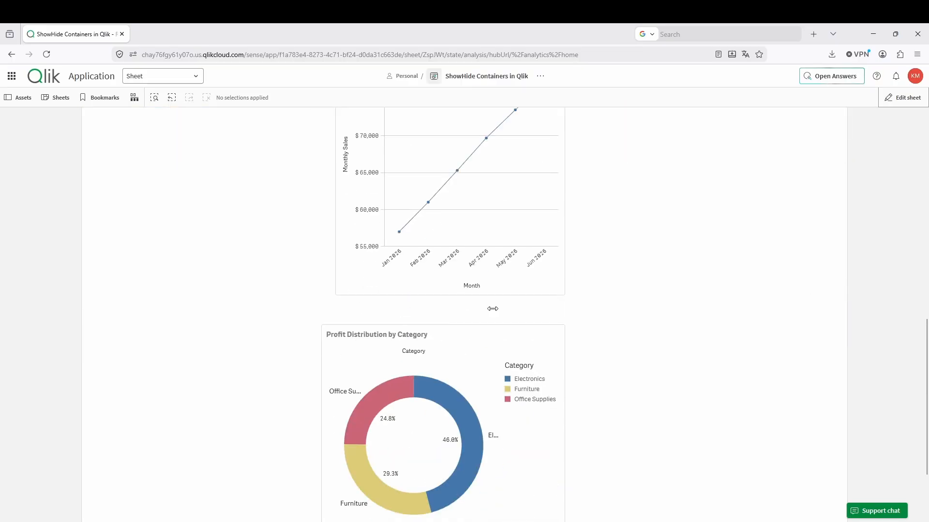
scroll(493, 309, "down", 2)
scroll(292, 279, "up", 10)
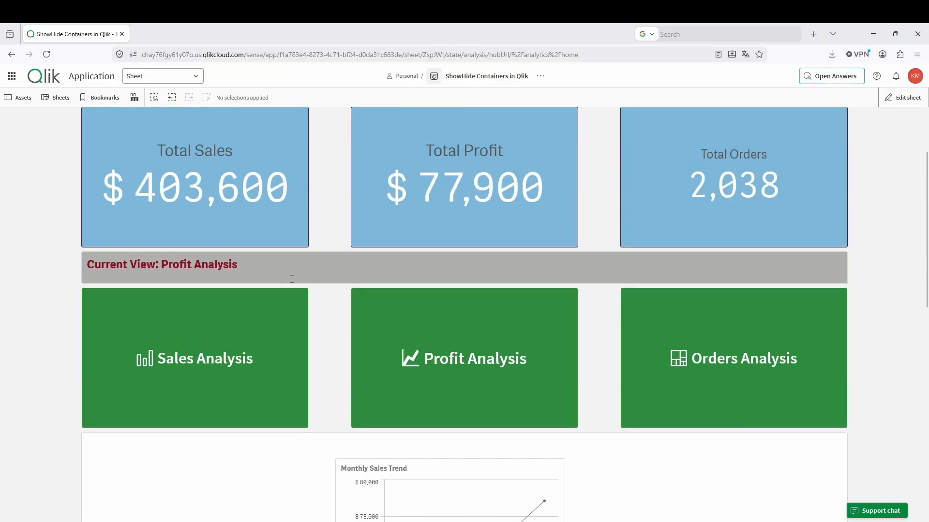
- Switch the container to Sales Analysis and review its Sales by Category bar chart
left_click(279, 336)
scroll(286, 334, "down", 5)
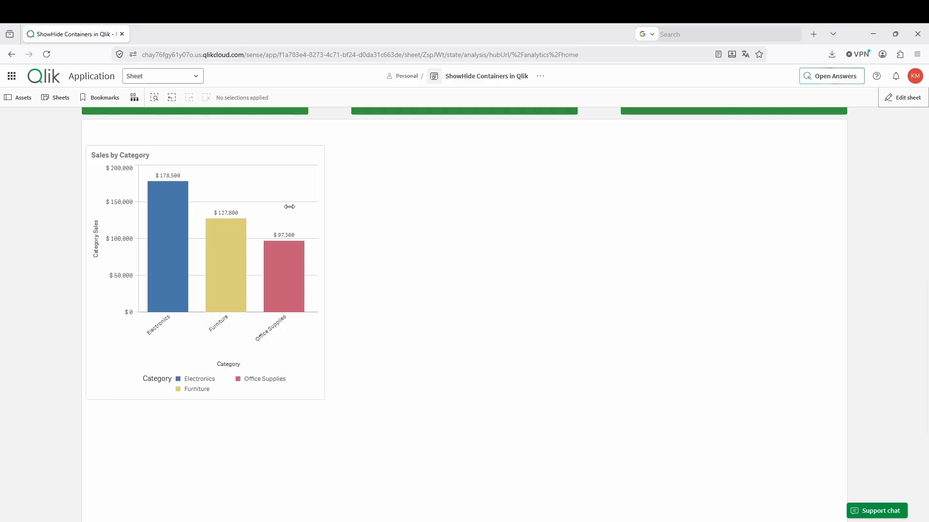
scroll(566, 224, "up", 3)
- Alternate the container between Profit Analysis and Sales Analysis, ending on Profit Analysis, and check the KPI tiles above it
left_click(478, 236)
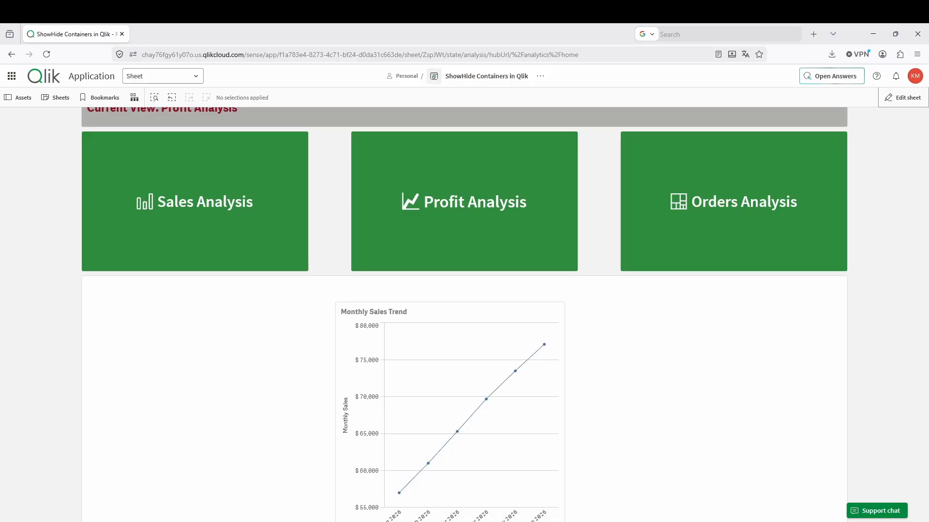
left_click(288, 245)
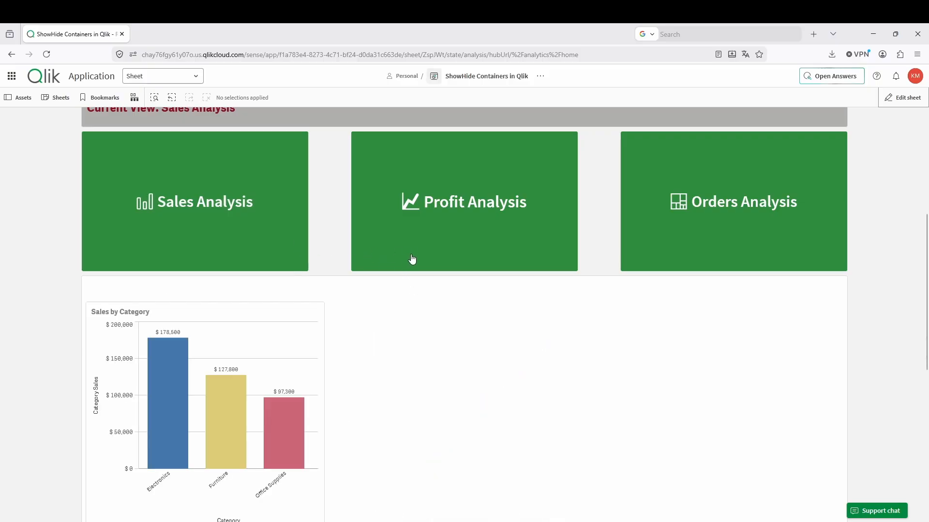
left_click(512, 236)
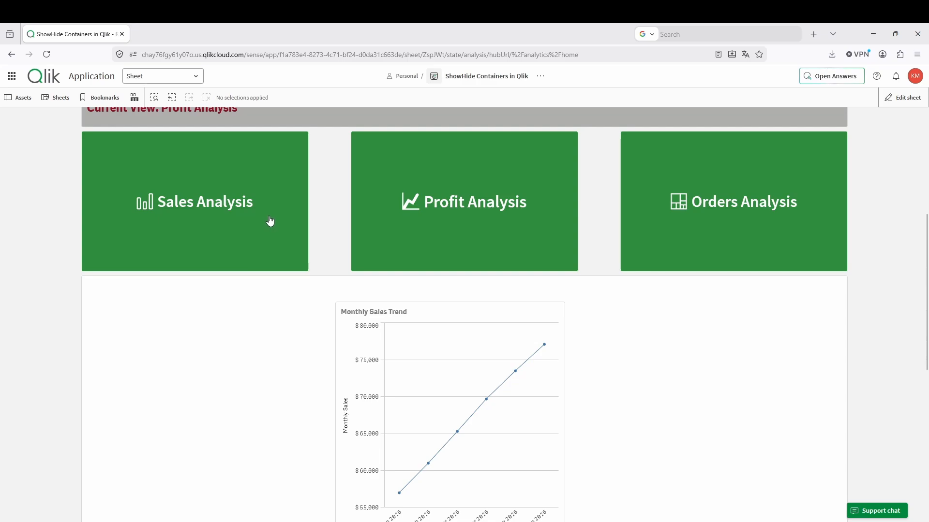
scroll(613, 208, "up", 4)
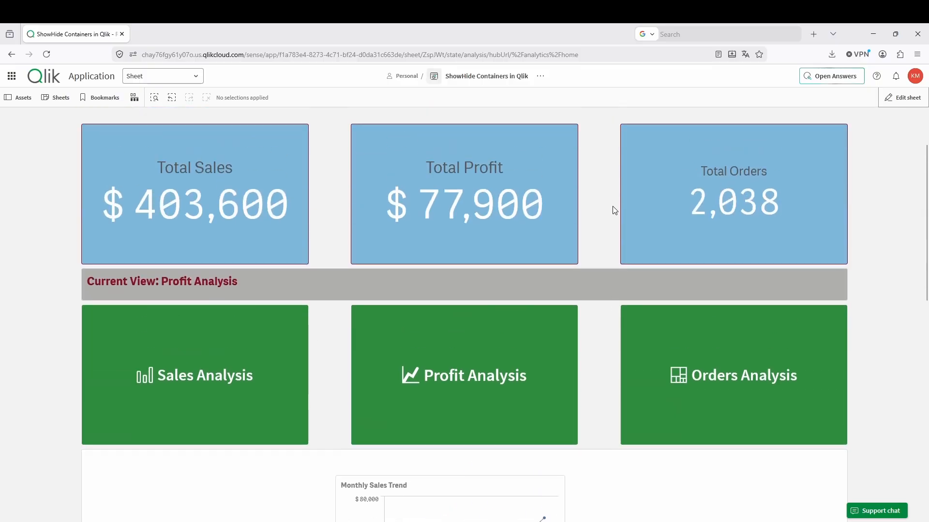
scroll(601, 317, "down", 3)
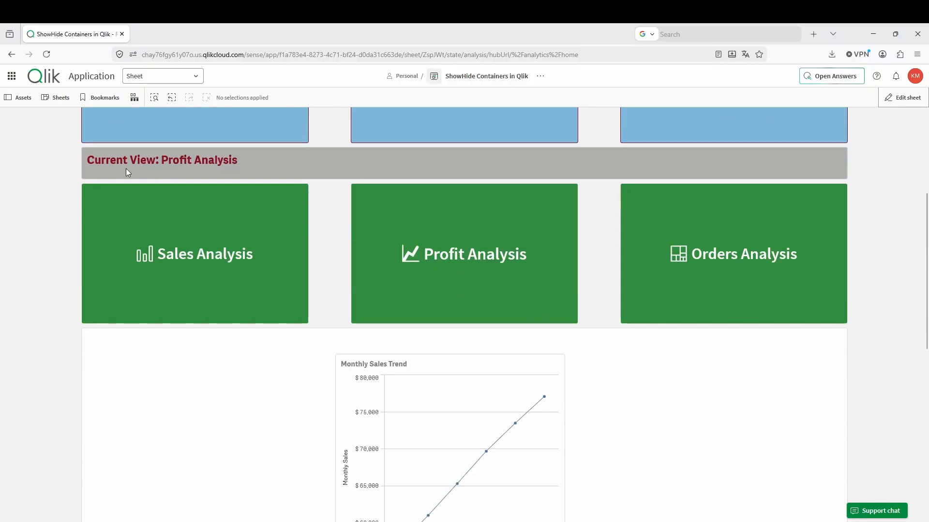
- Cycle the container repeatedly through the Sales, Profit and Orders views, ending on Orders Analysis, and compare the Current View heading for each
left_click(215, 246)
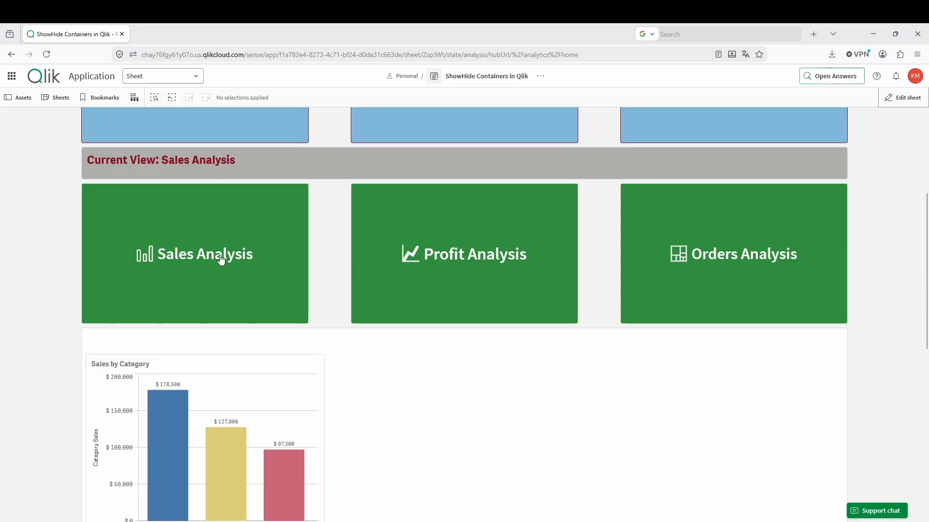
left_click(465, 261)
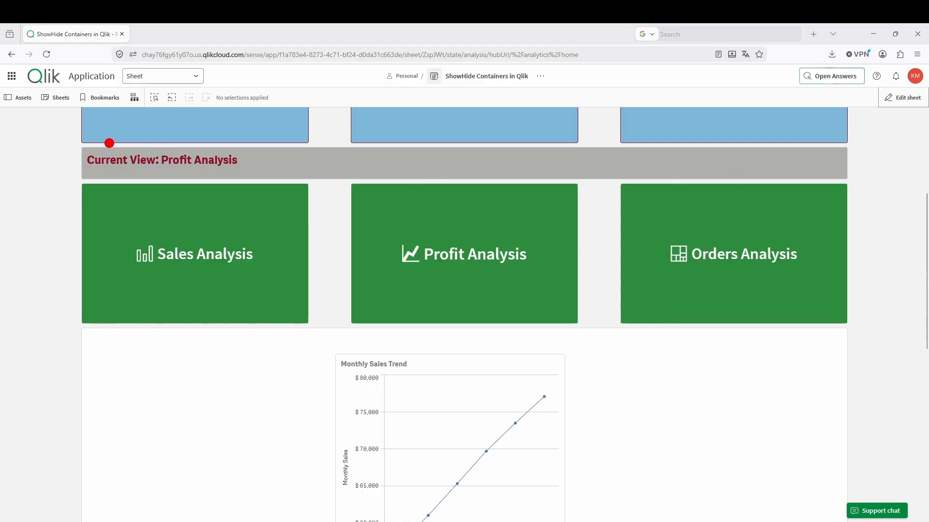
left_click_drag(87, 140, 266, 211)
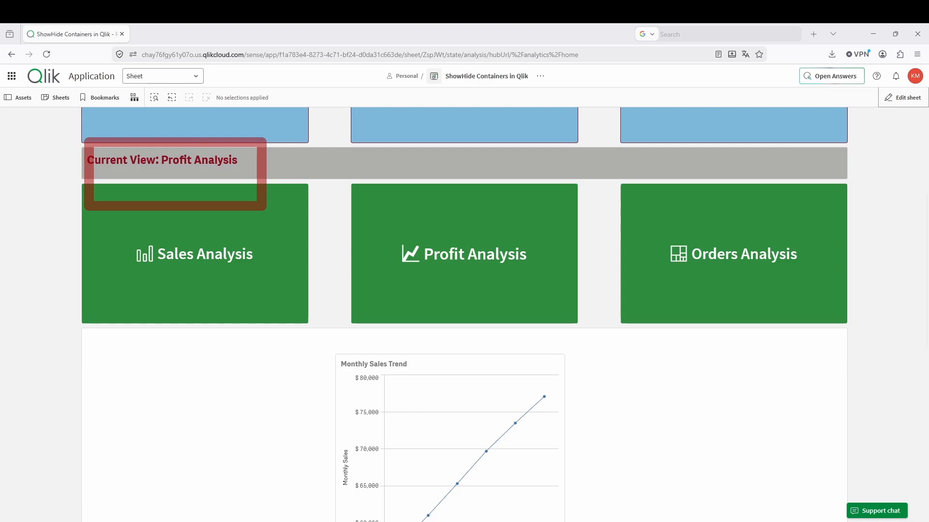
left_click(746, 263)
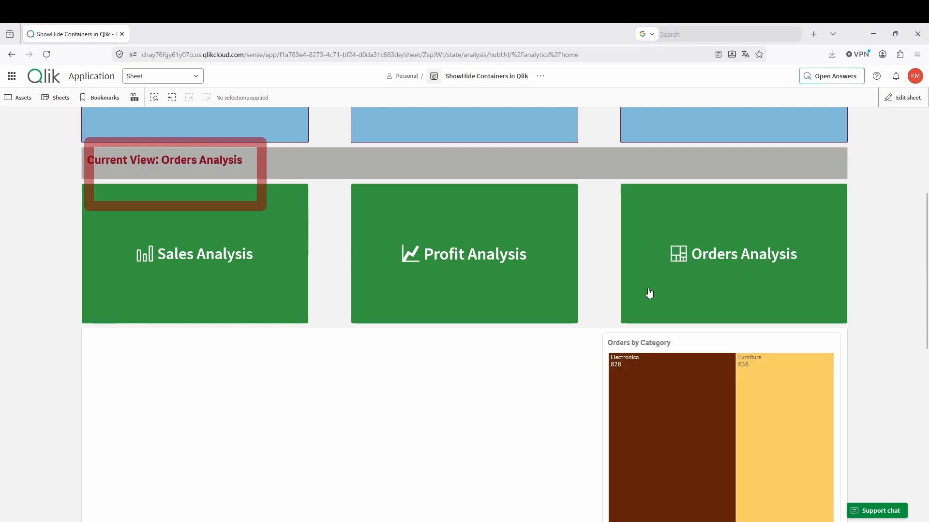
left_click(483, 275)
left_click(246, 265)
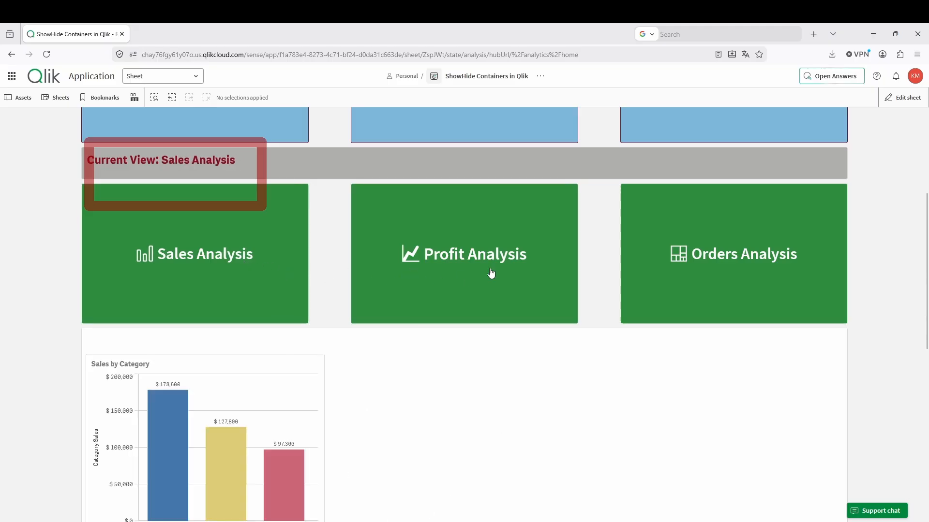
left_click(690, 267)
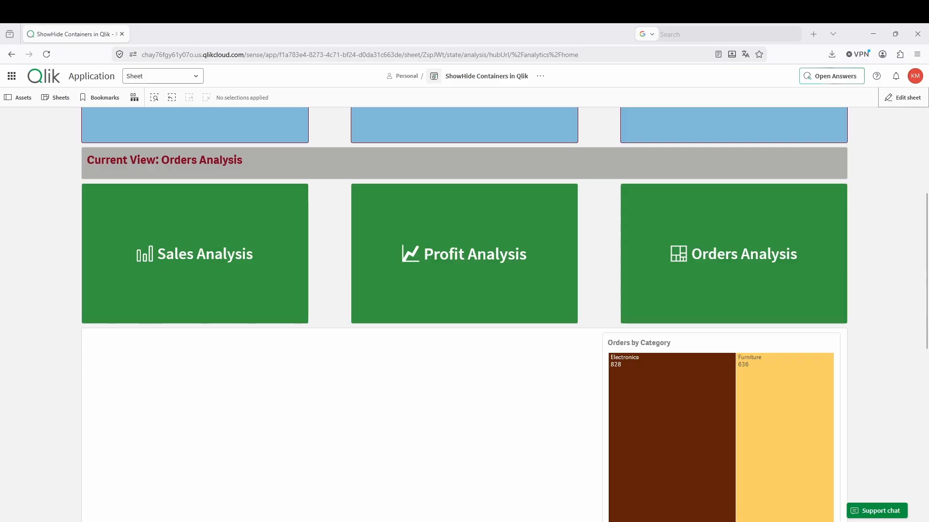
scroll(465, 314, "up", 3)
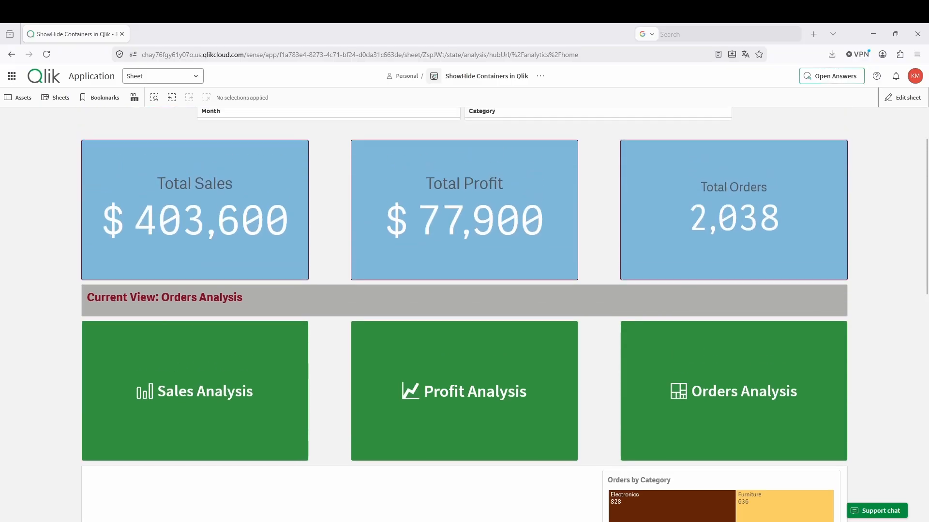
scroll(464, 315, "down", 3)
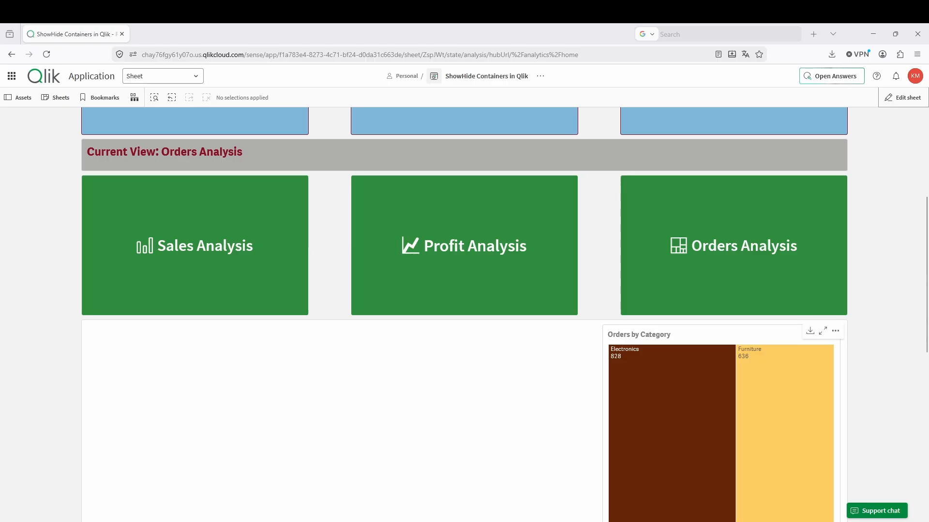
- Cycle the container through the Sales, Profit and Orders views, ending on Orders Analysis, and compare the Current View heading with the displayed charts
scroll(464, 314, "up", 2)
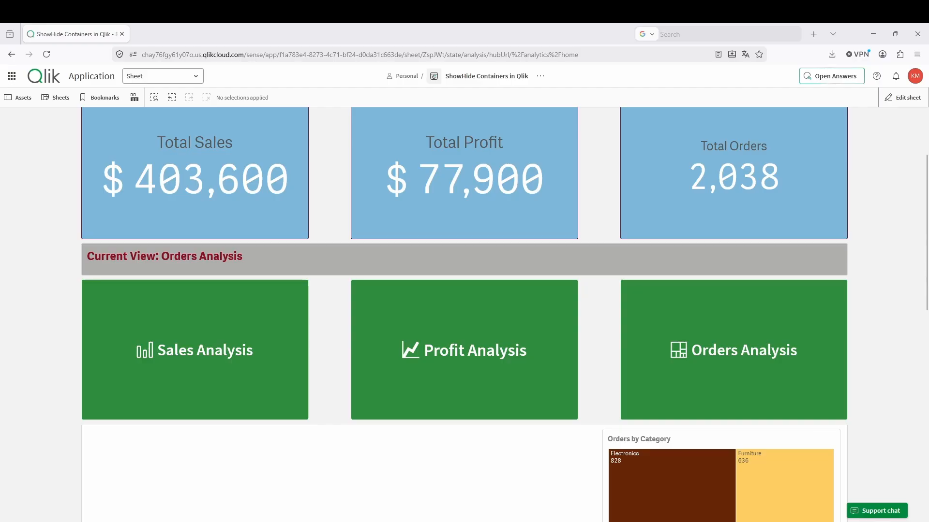
left_click(290, 346)
left_click(439, 345)
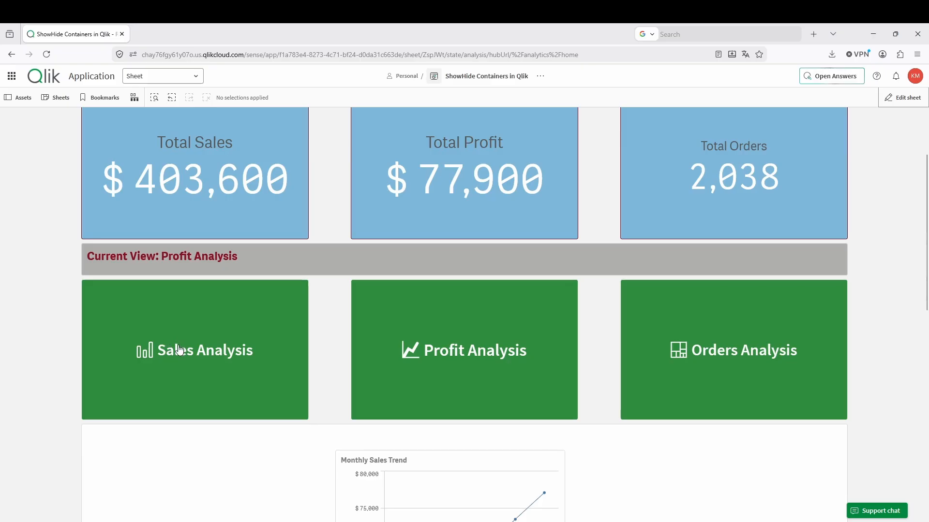
left_click(178, 350)
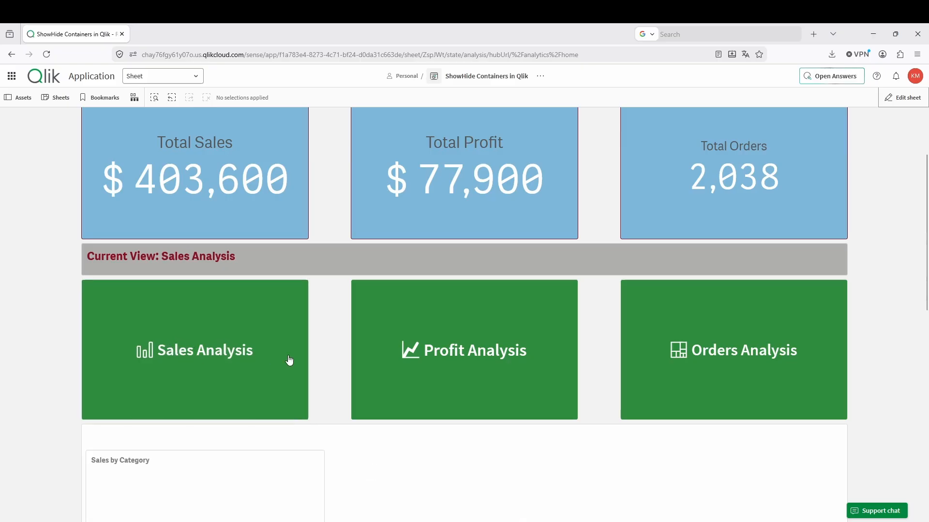
left_click(407, 355)
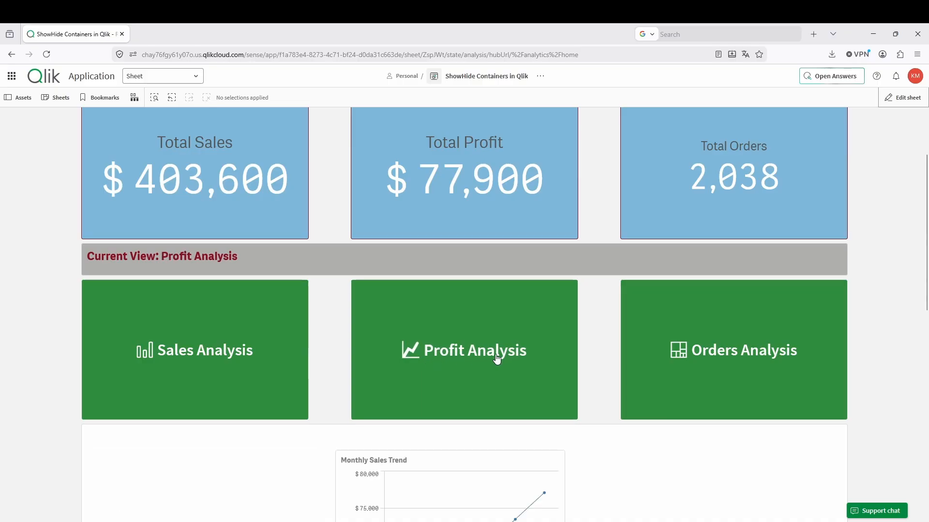
left_click(680, 346)
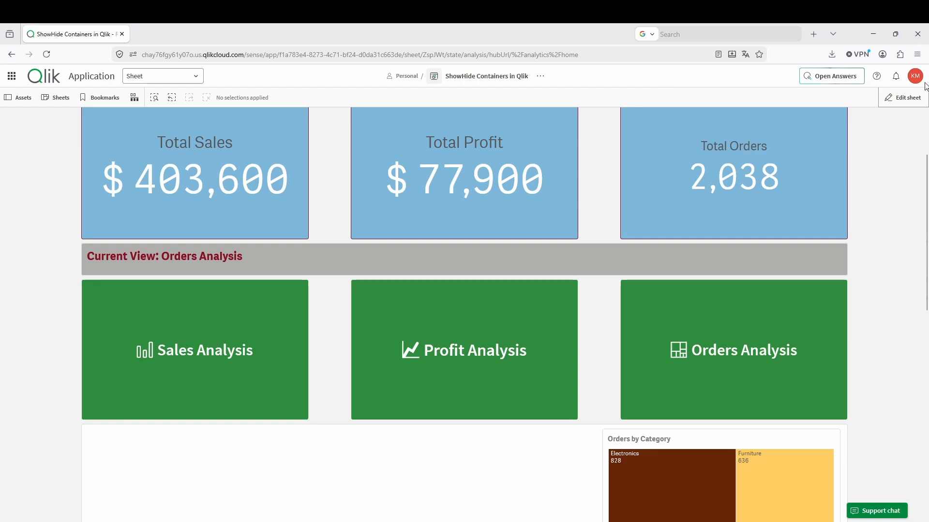
- Open the sheet for editing and examine the Profit Analysis button's enable condition, actions and icon appearance settings
left_click(903, 97)
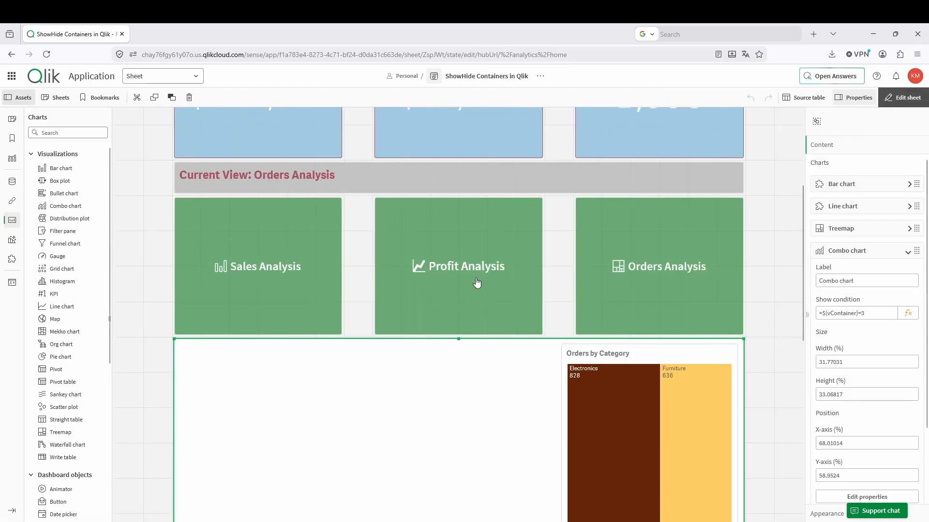
left_click(476, 283)
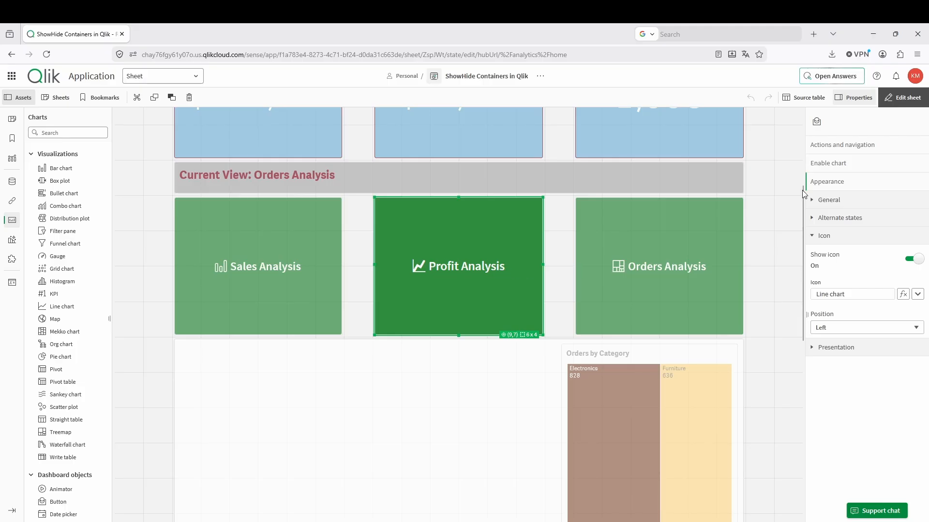
left_click(828, 167)
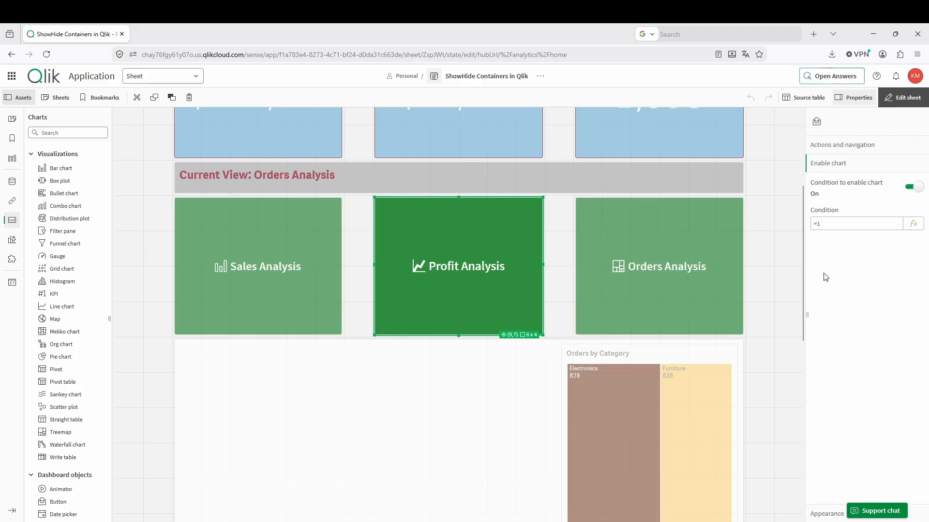
left_click(832, 145)
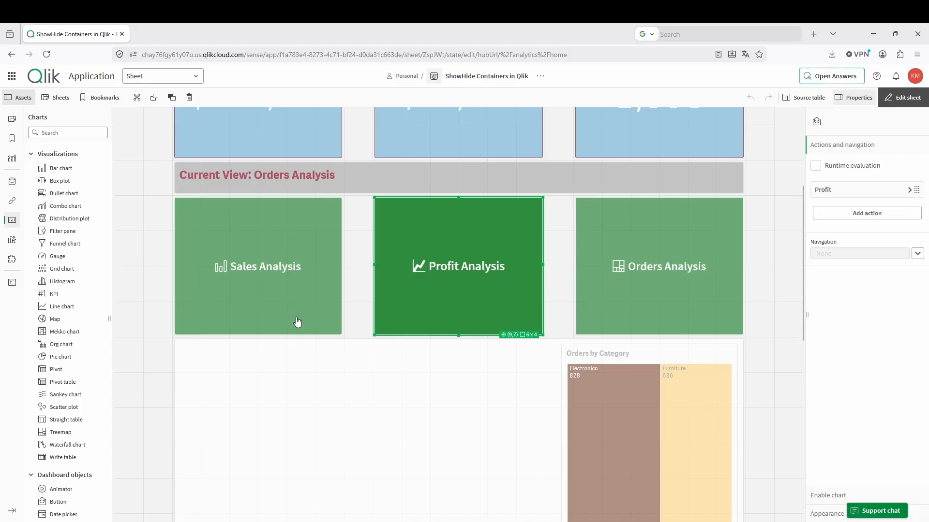
left_click(830, 513)
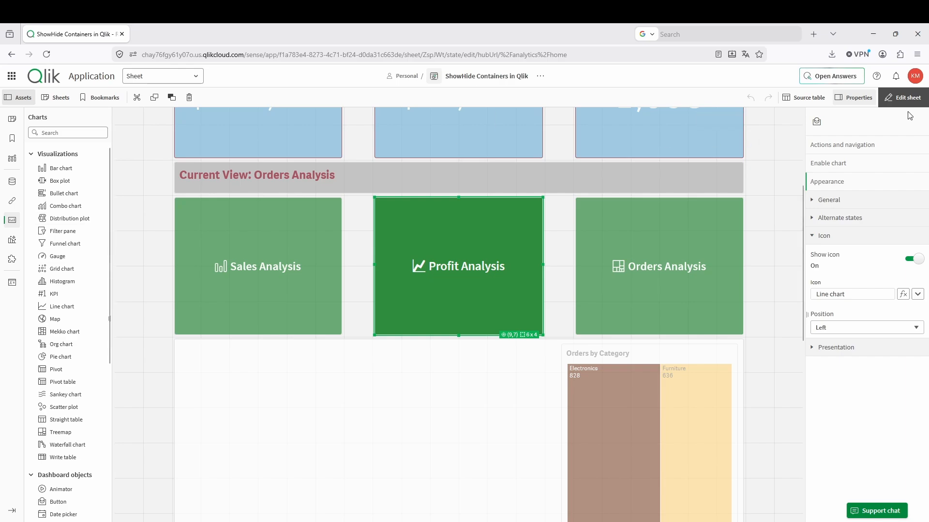
- Leave sheet editing and switch the container to Sales Analysis
left_click(904, 98)
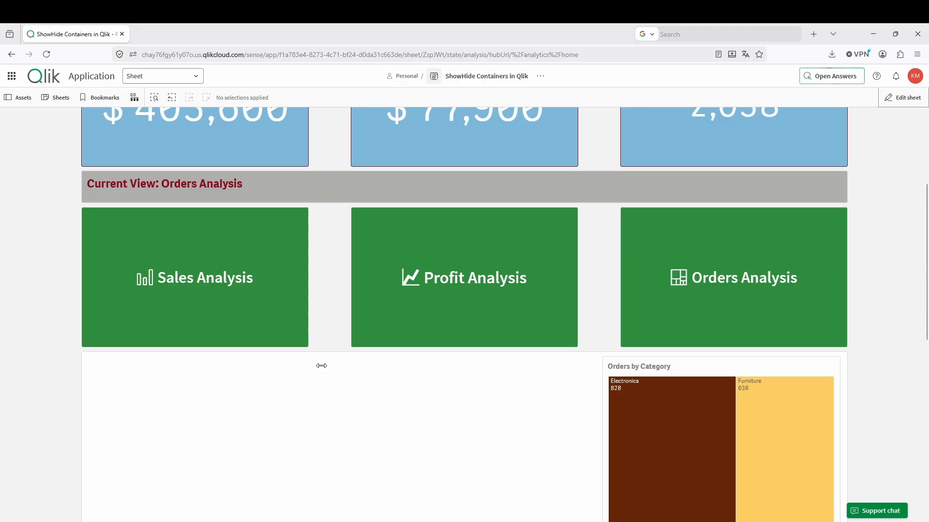
left_click(232, 317)
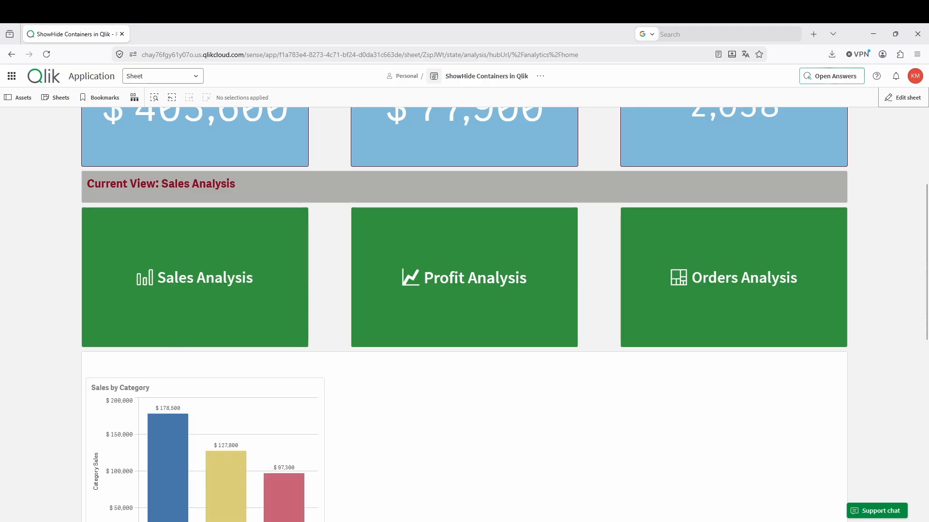